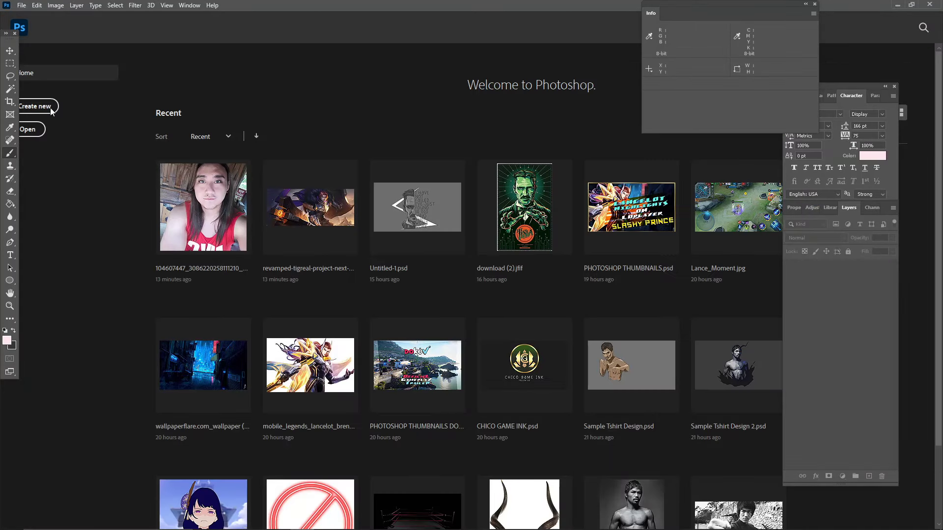
Open the Tigreal wallpaper from recent files, shift it slightly right and down, and begin cropping
left_click(262, 208)
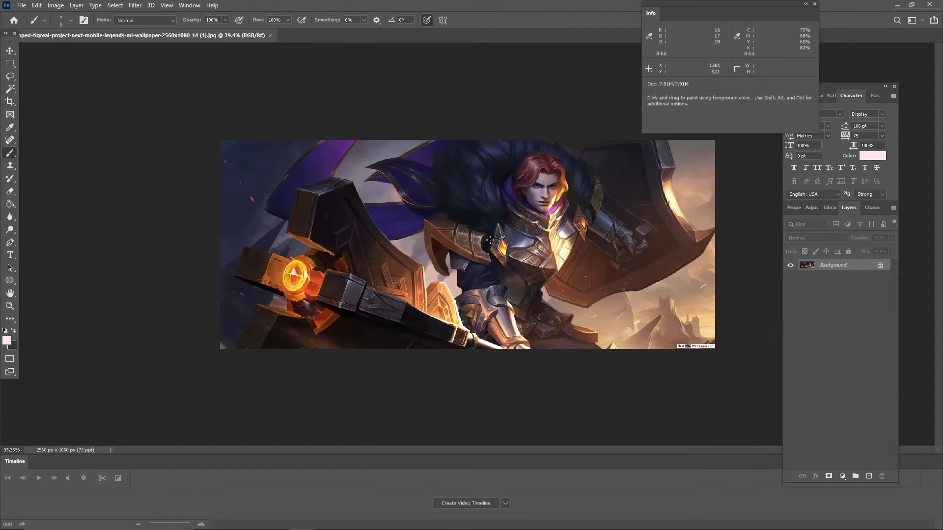
key("ctrl+t")
left_click_drag(487, 300, 518, 306)
key("Return")
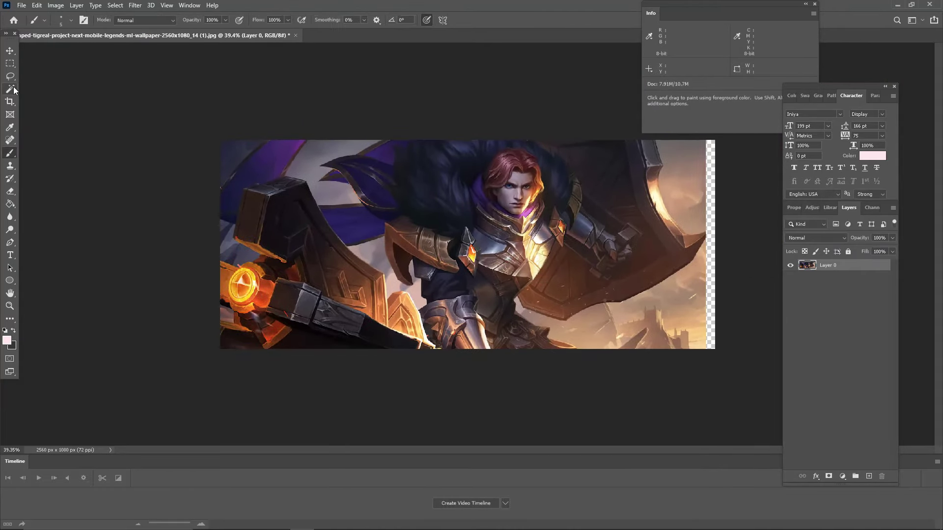
key("c")
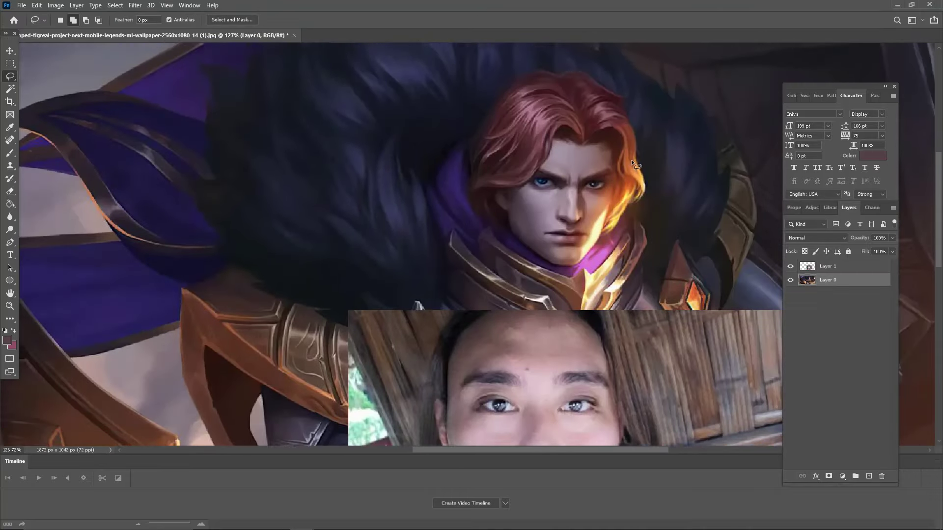
scroll(589, 197, "up", 5)
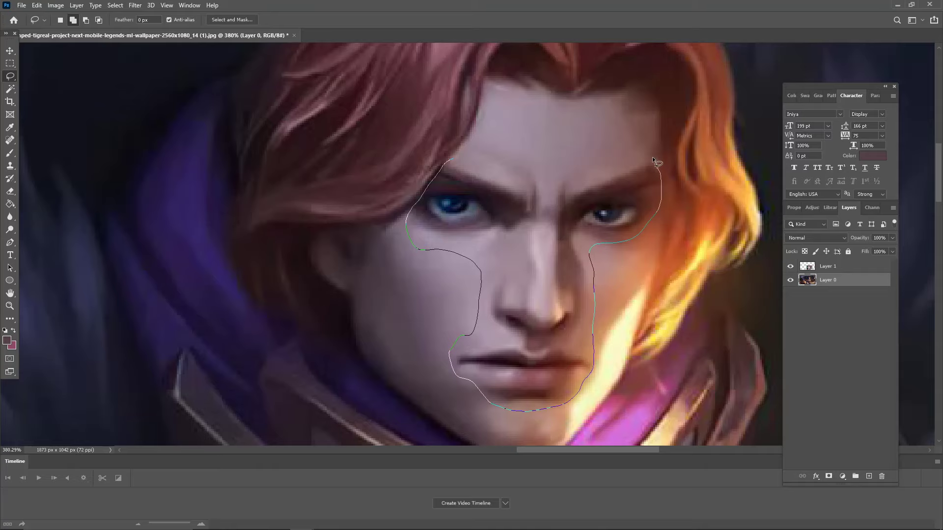
Feather the face selection by 1.8 px and delete the character's face from the wallpaper
key("alt+ctrl+r")
left_click_drag(808, 360, 819, 361)
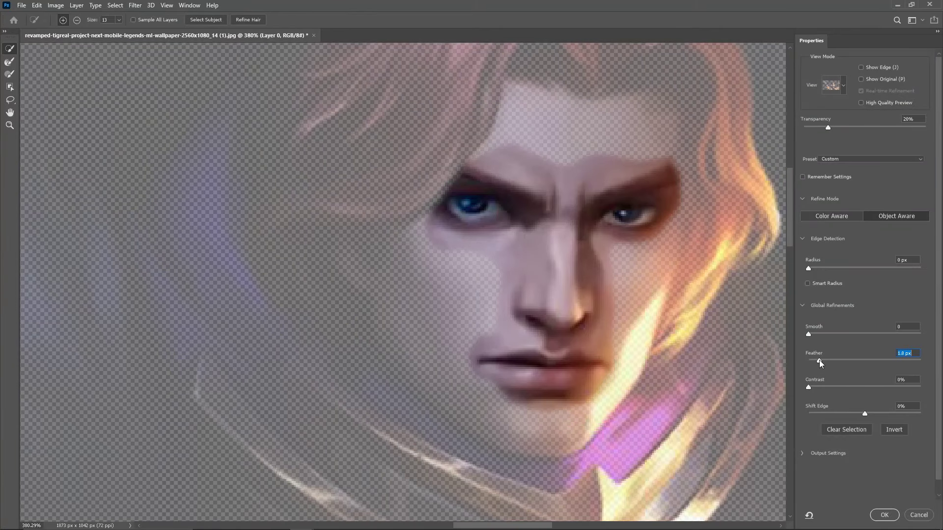
key("Return")
key("Delete")
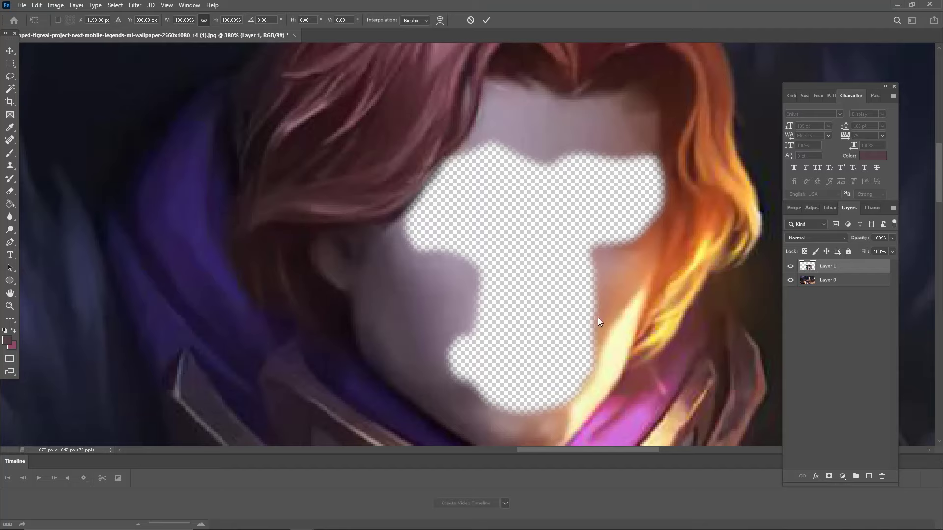
scroll(598, 322, "down", 5)
Put the photo layer beneath the wallpaper, scaled to 60.86% and rotated 2.66° inside the face hole
key("ctrl+bracketleft")
key("Return")
left_click_drag(555, 337, 532, 123)
left_click_drag(280, 105, 491, 322)
left_click_drag(565, 344, 496, 211)
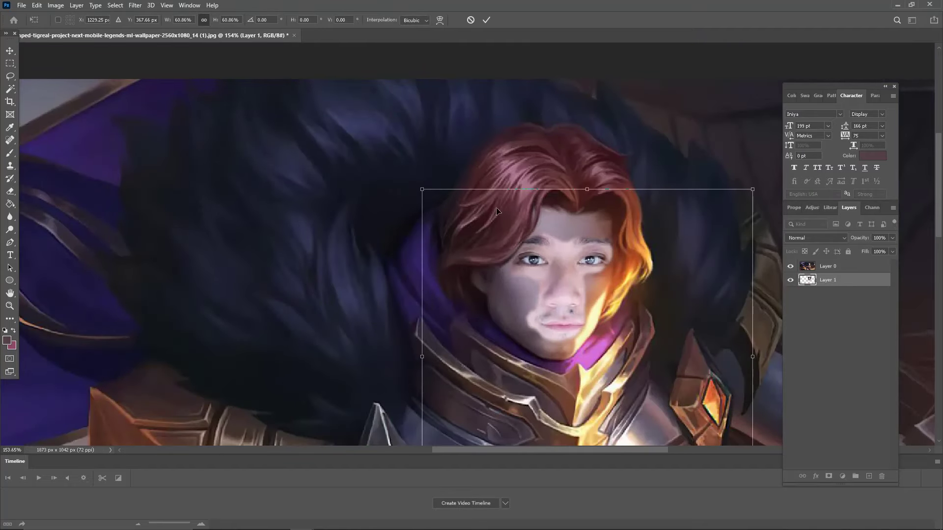
left_click_drag(644, 260, 631, 289)
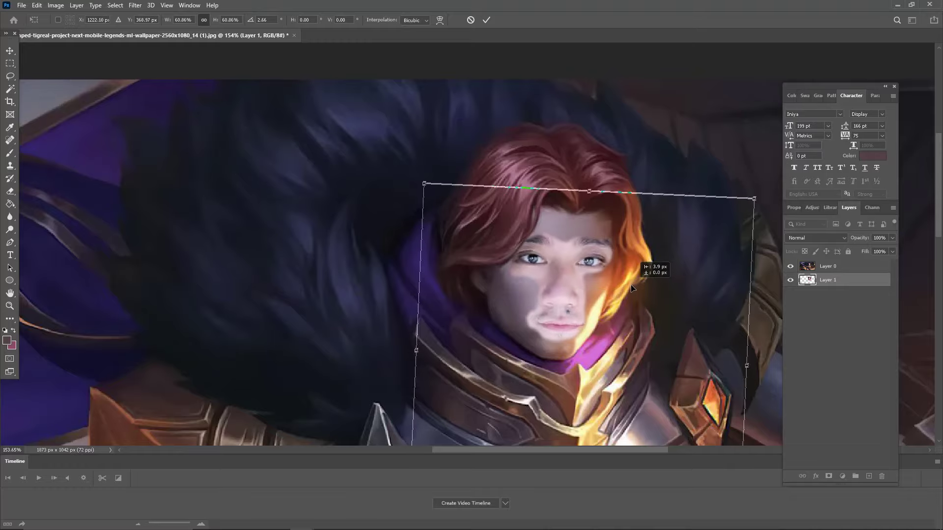
key("Return")
Darken the pasted face to about -17 Hue/Saturation lightness, fine-tuning it in a second pass
scroll(633, 196, "down", 2)
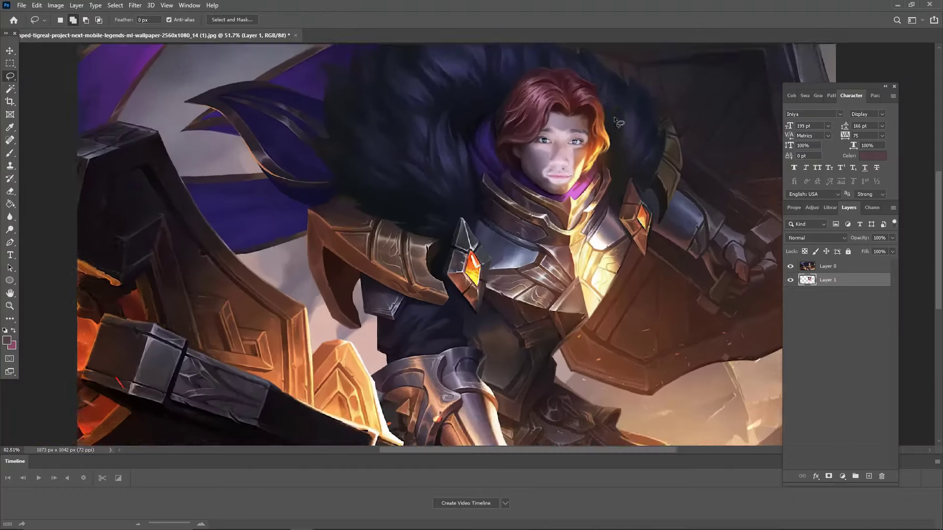
scroll(540, 221, "up", 3)
key("l")
scroll(464, 301, "up", 2)
key("ctrl+u")
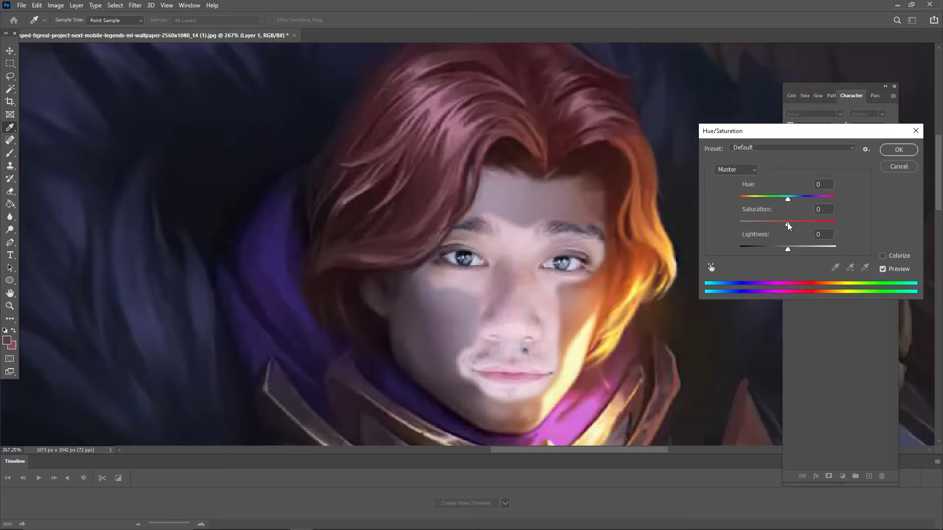
left_click_drag(788, 249, 782, 249)
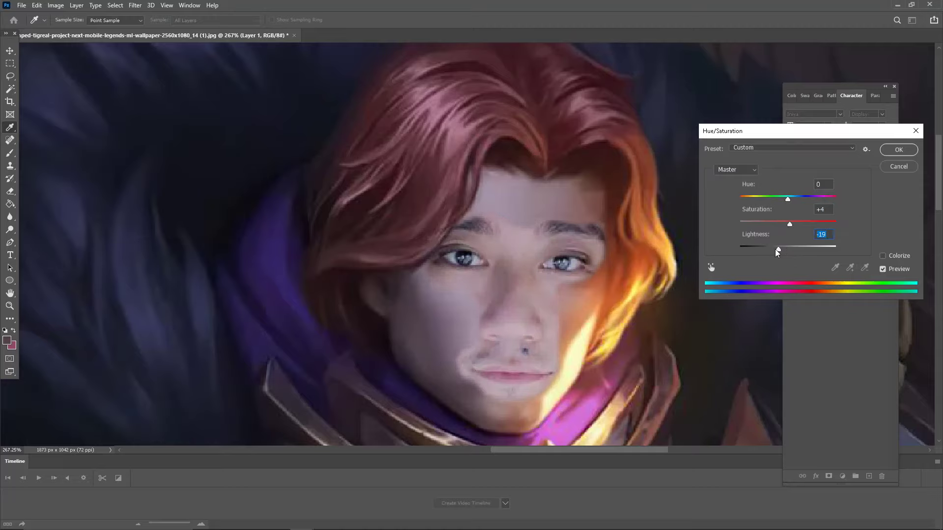
key("Return")
left_click(189, 5)
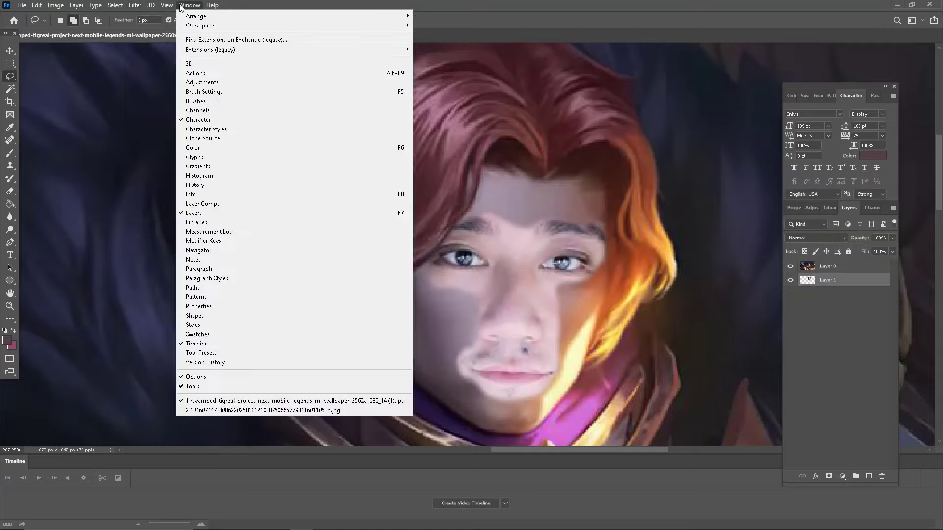
key("Escape")
key("ctrl+alt+u")
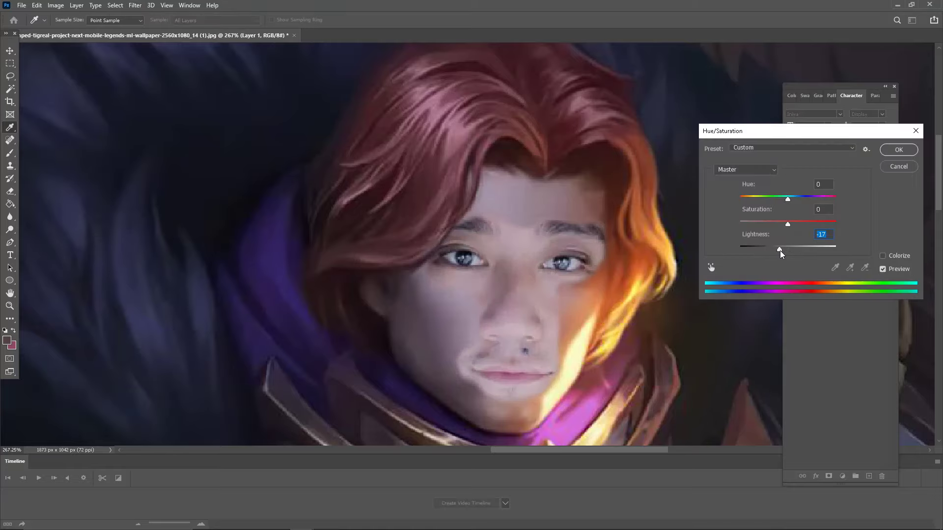
left_click_drag(785, 225, 793, 229)
Add a new empty paint layer at the top of the stack with the Brush tool active
key("Return")
key("b")
left_click(868, 475)
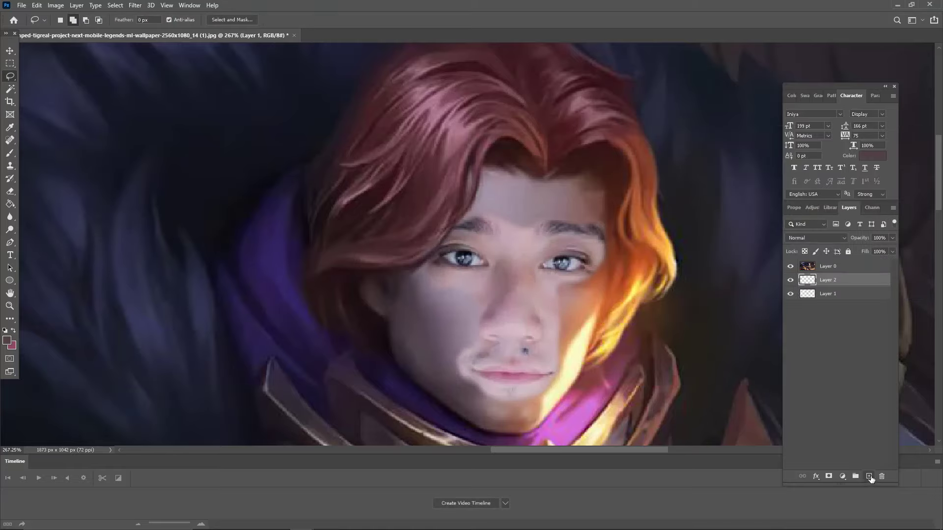
scroll(442, 263, "up", 3)
scroll(444, 260, "up", 2)
key("ctrl+bracketright")
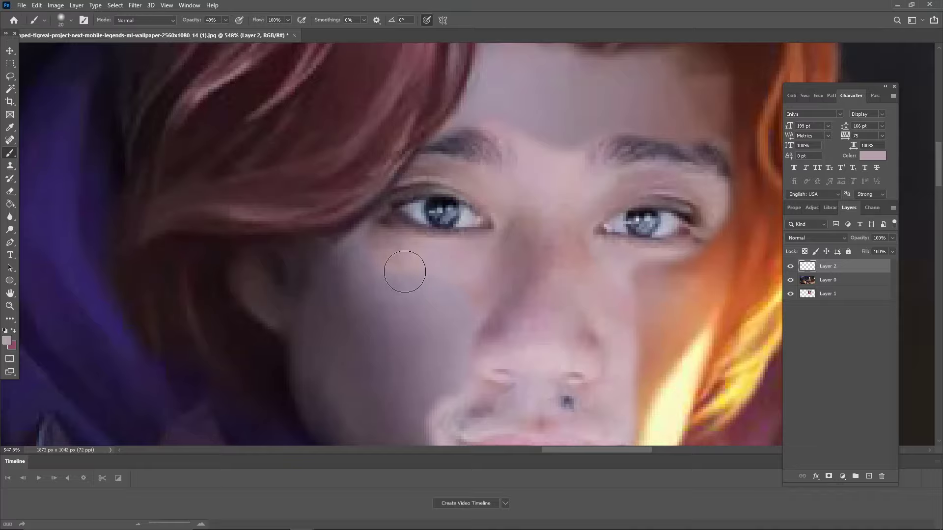
Paint sampled skin tones over both cheeks, the lip corner and the chin shadow
left_click(413, 255, "alt")
left_click_drag(393, 285, 436, 333)
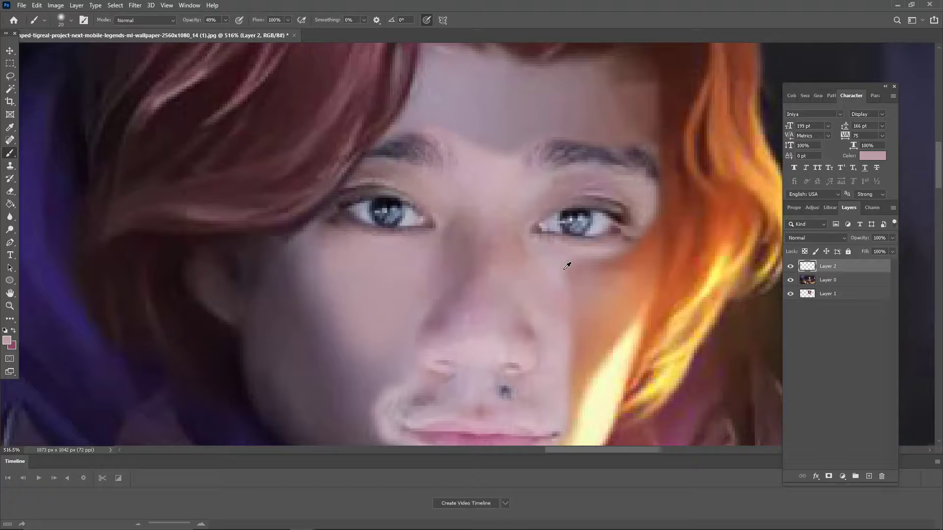
left_click(565, 266, "alt")
left_click_drag(570, 270, 625, 280)
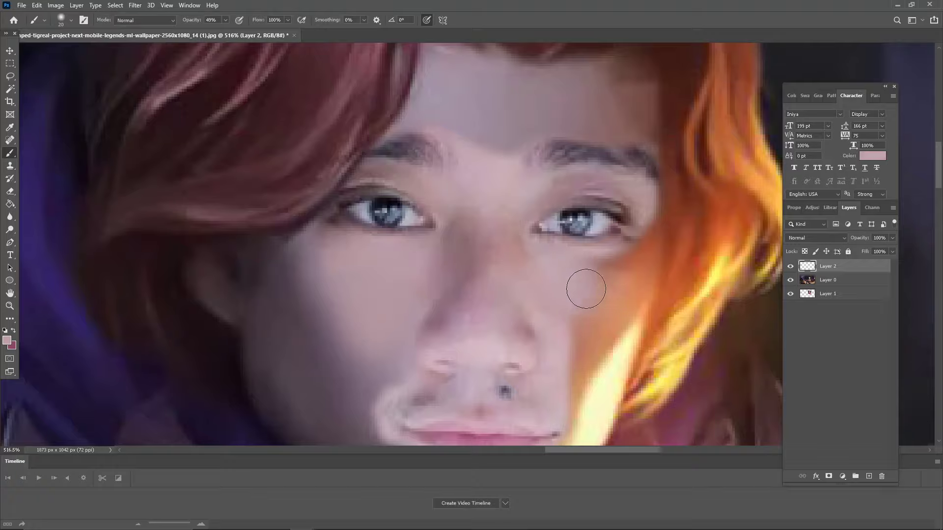
scroll(574, 359, "down", 10)
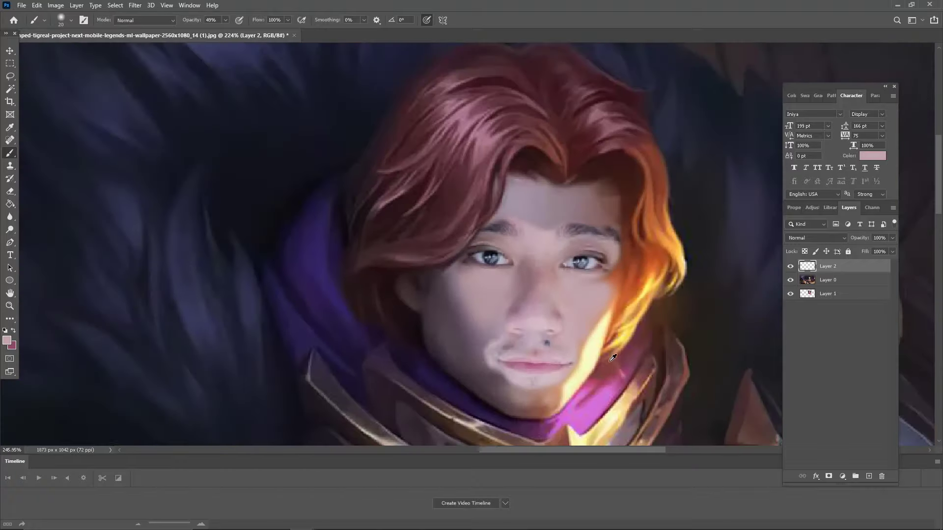
scroll(560, 267, "up", 11)
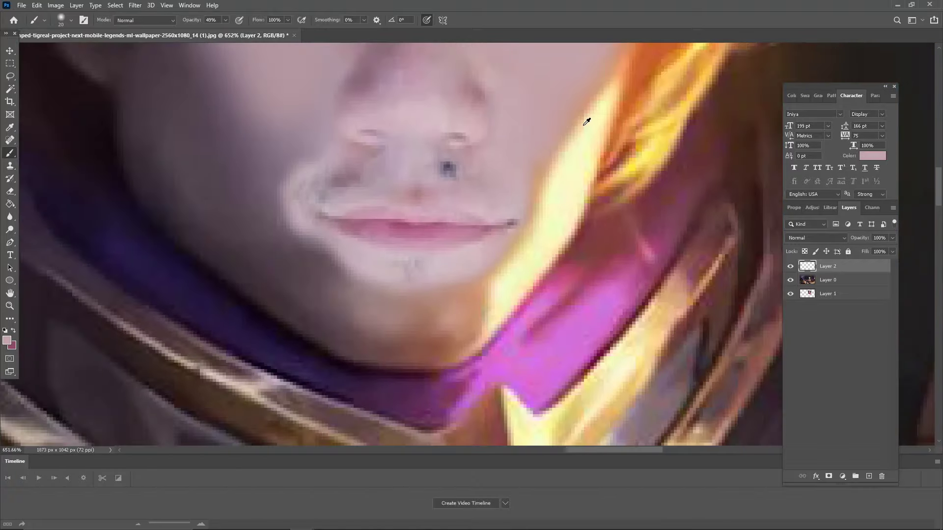
left_click(586, 121, "alt")
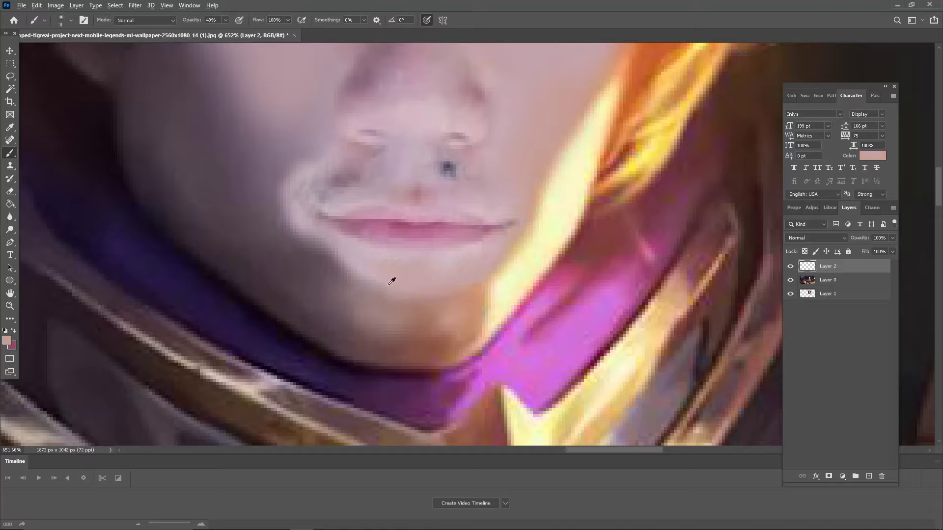
left_click(281, 213, "alt")
left_click_drag(282, 213, 343, 275)
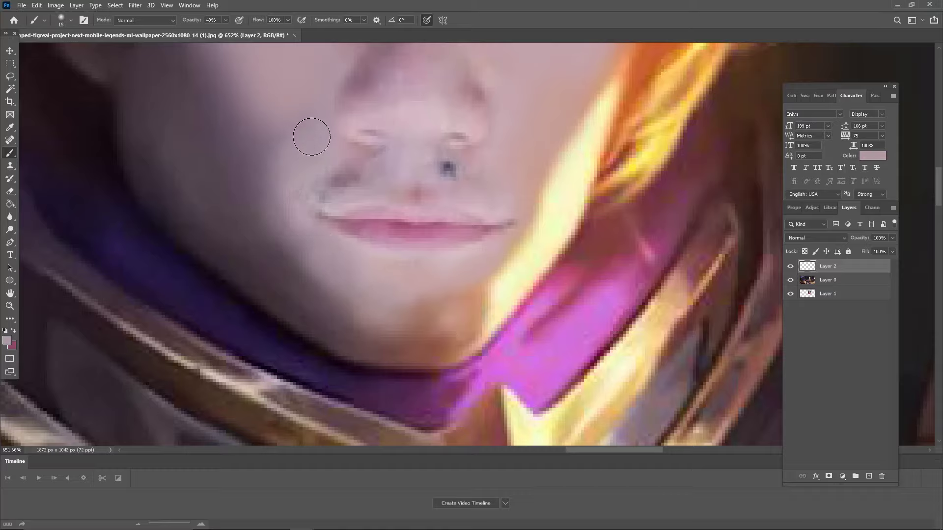
Lower the brush opacity to 33%
scroll(284, 185, "down", 5)
scroll(267, 100, "up", 6)
scroll(267, 100, "down", 3)
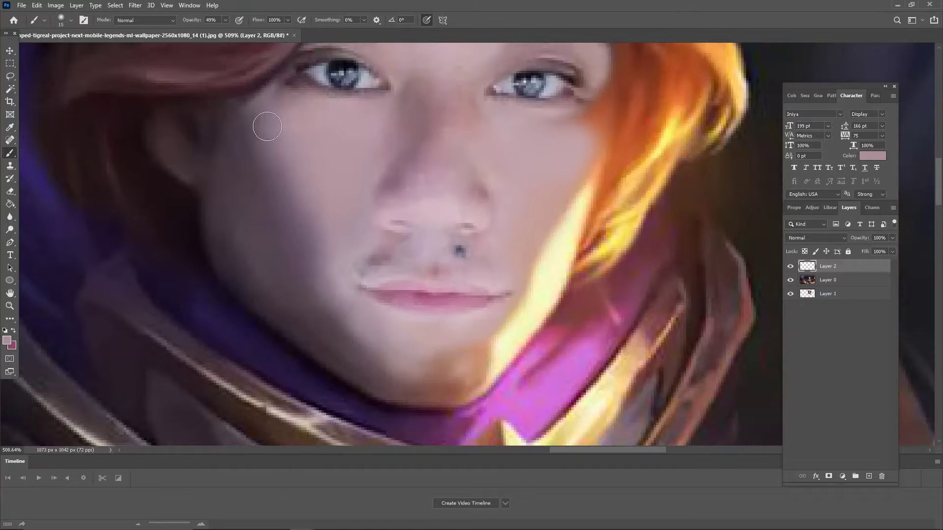
key("3")
key("3")
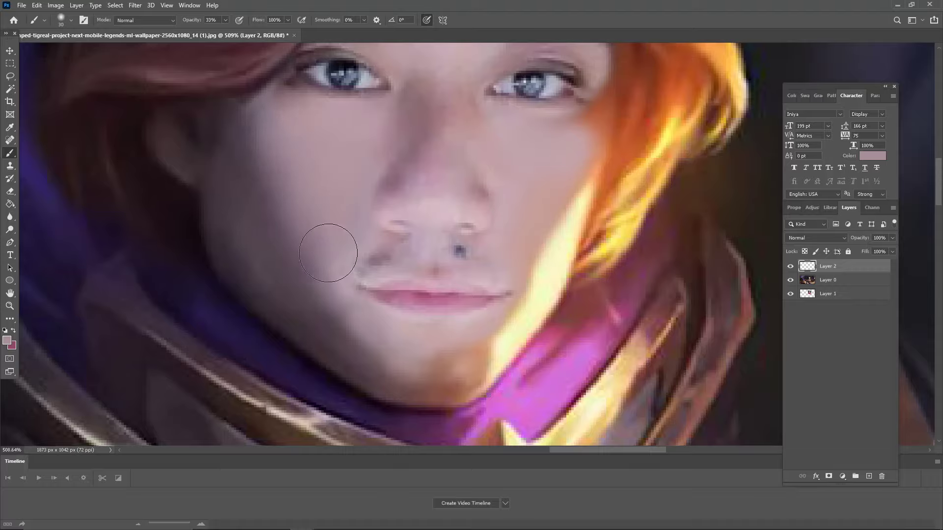
scroll(391, 202, "down", 1)
scroll(390, 201, "down", 3)
scroll(406, 154, "up", 4)
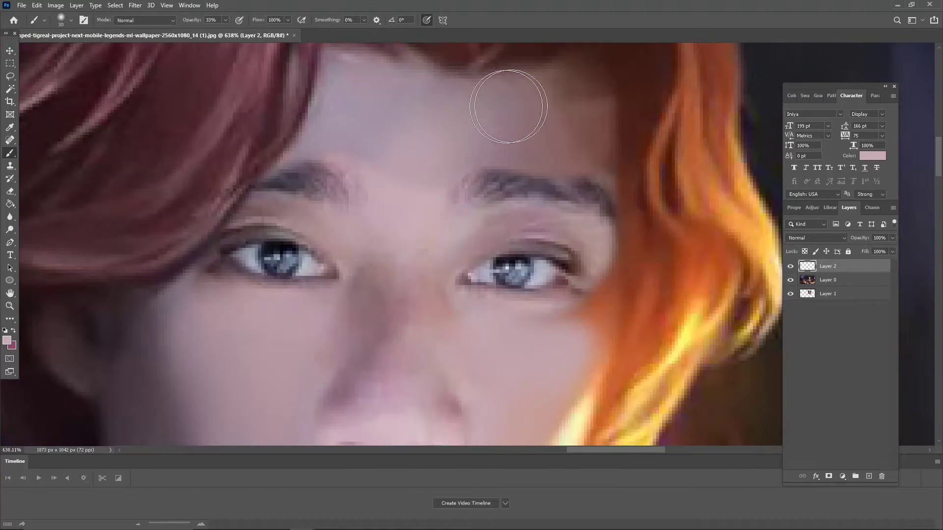
scroll(459, 187, "down", 5)
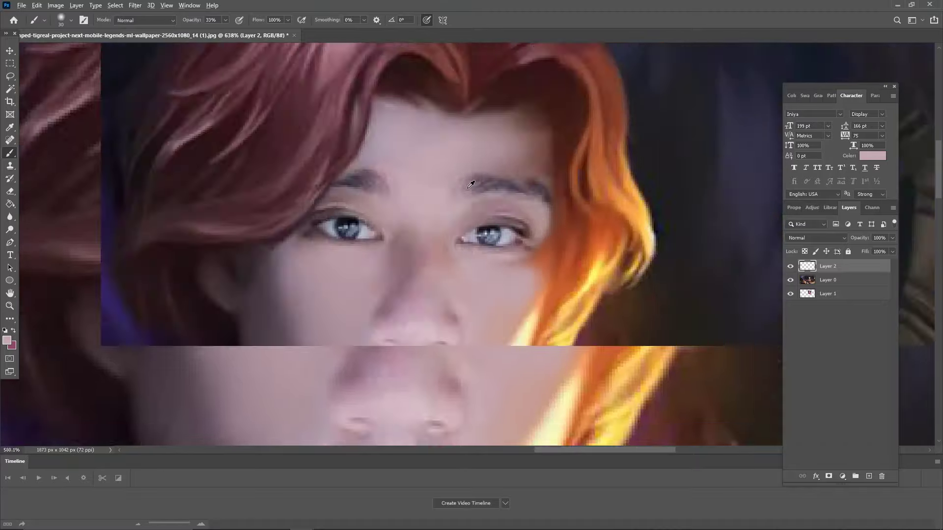
scroll(451, 181, "up", 3)
Shrink the brush to size 20, sampling a darker skin tone and a salmon tone near the chin
left_click(246, 246, "alt")
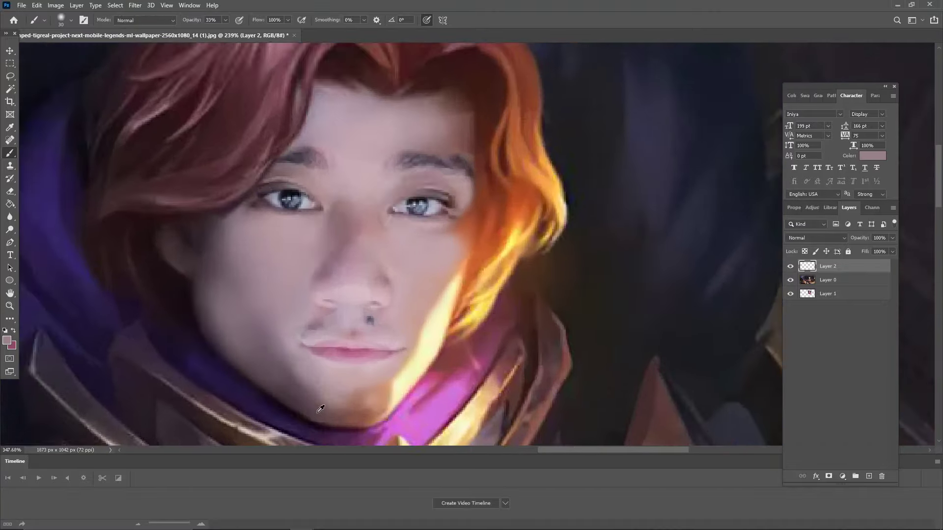
scroll(348, 361, "up", 4)
key("bracketleft")
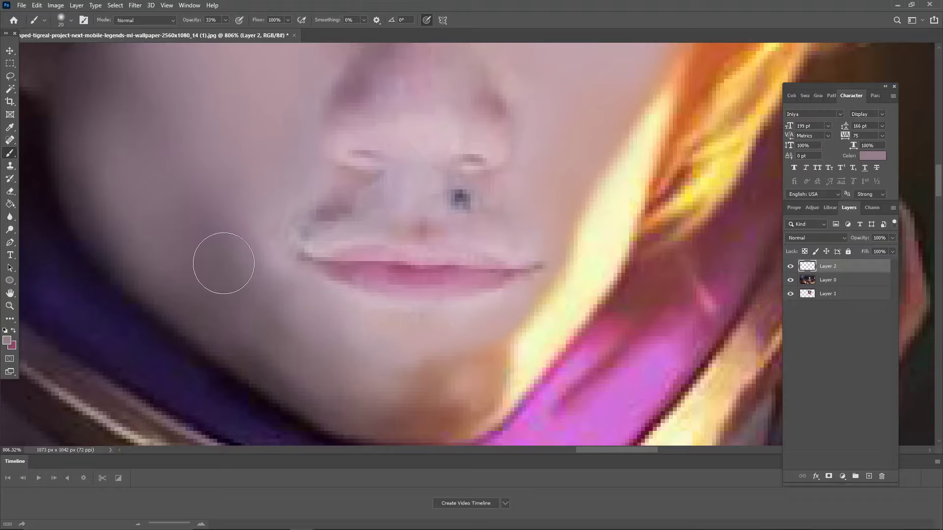
scroll(333, 367, "down", 3)
scroll(396, 334, "up", 3)
left_click(395, 334, "alt")
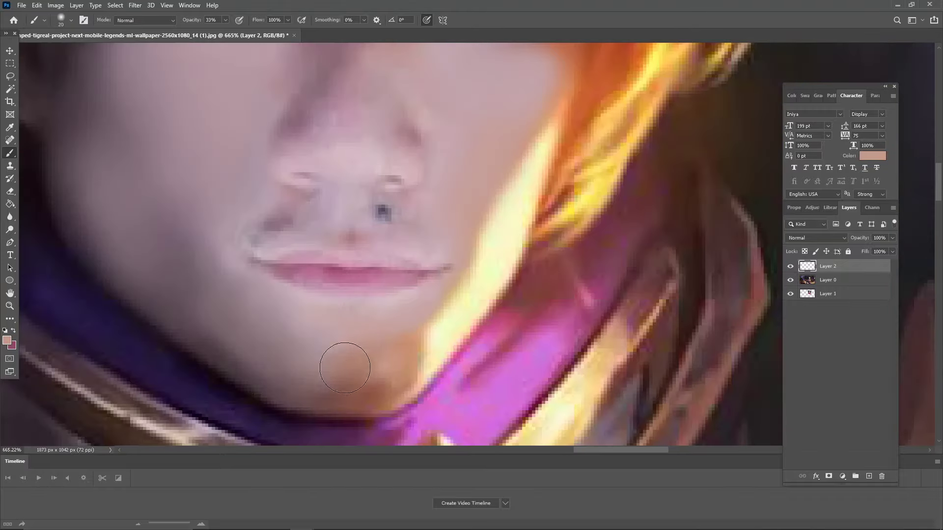
scroll(379, 284, "down", 2)
scroll(328, 158, "down", 2)
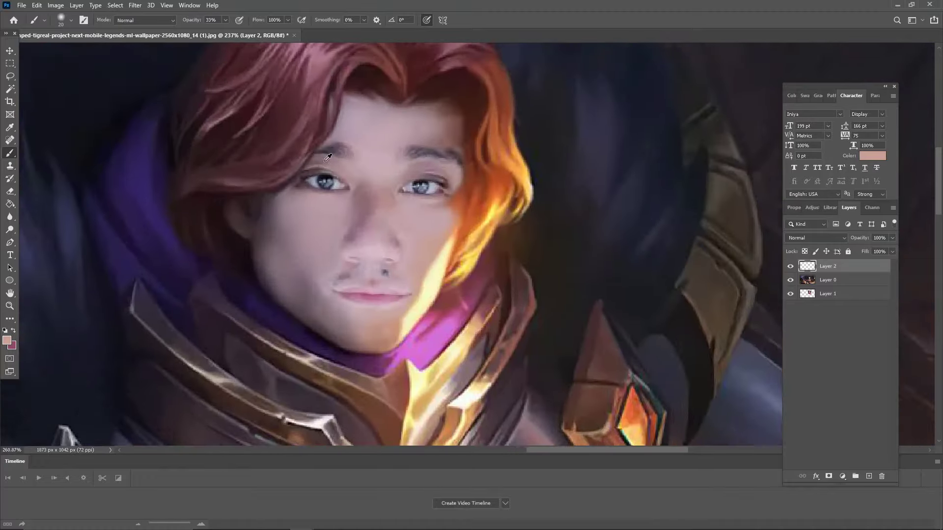
scroll(328, 157, "up", 2)
scroll(437, 211, "up", 2)
Sample black from the pupil with a smaller brush and darken the upper eyelid and iris edge
scroll(442, 206, "up", 1)
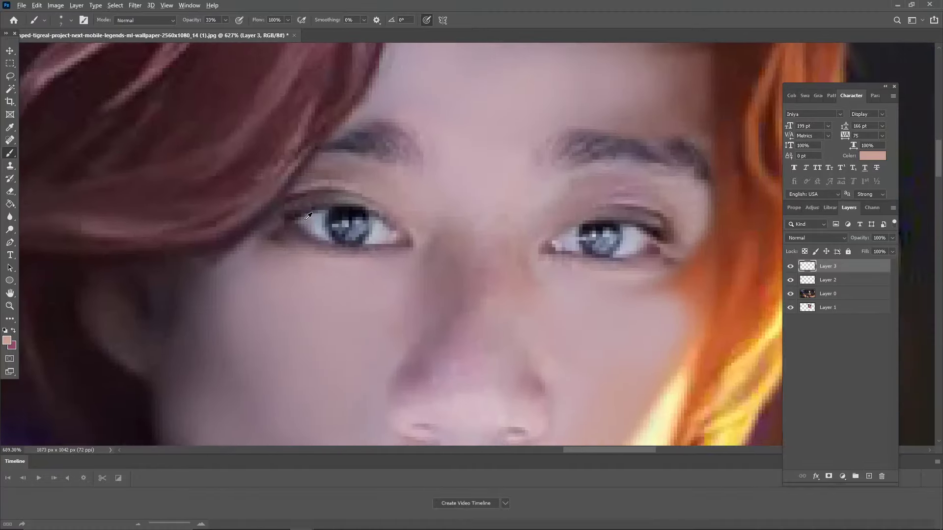
scroll(447, 191, "up", 5)
left_click(447, 187, "alt")
key("bracketleft")
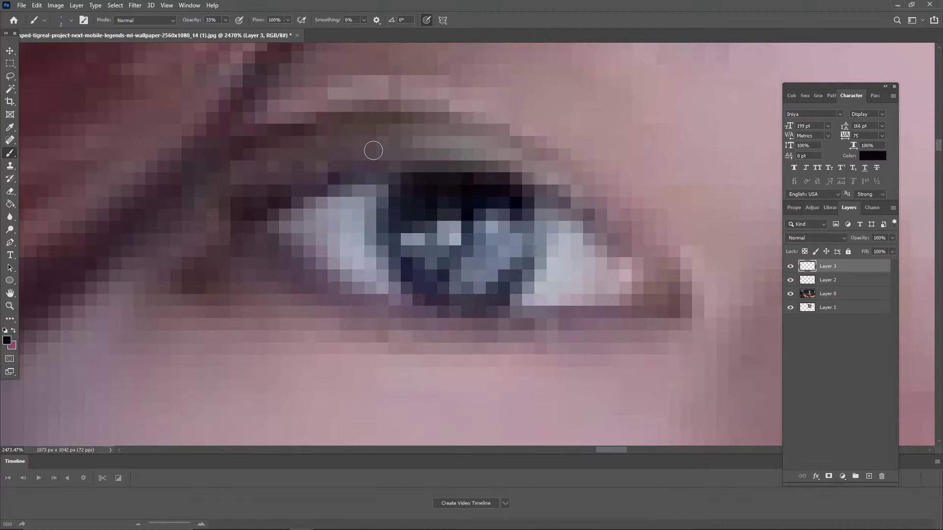
left_click_drag(407, 186, 265, 197)
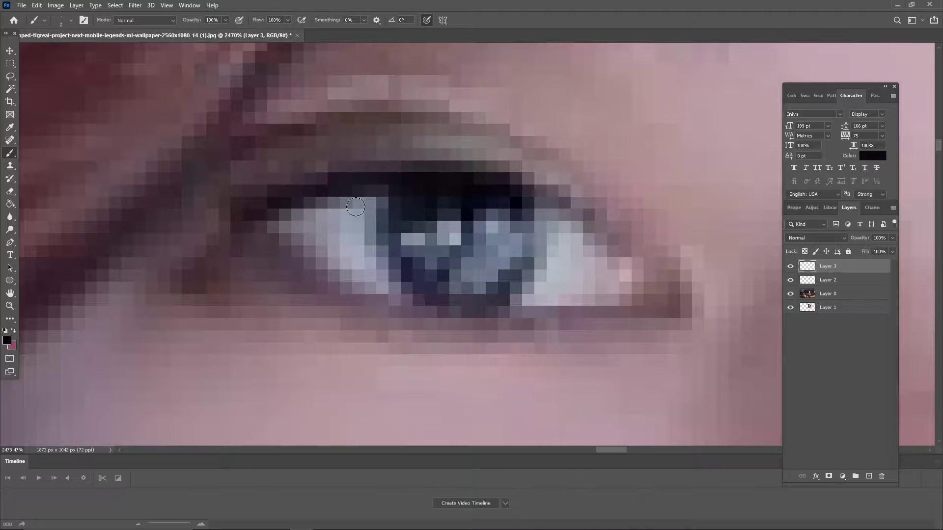
mouse_move(355, 206)
left_mouse_down()
mouse_move(411, 273)
mouse_move(540, 231)
left_mouse_up()
Darken the other eye's upper lash line and the eyebrow's lower edge in black
scroll(407, 258, "down", 5)
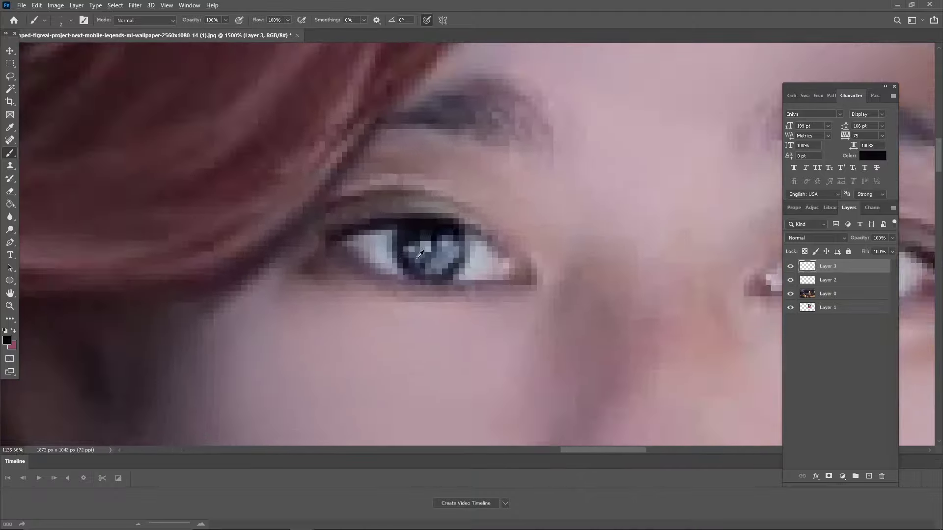
scroll(389, 378, "up", 3)
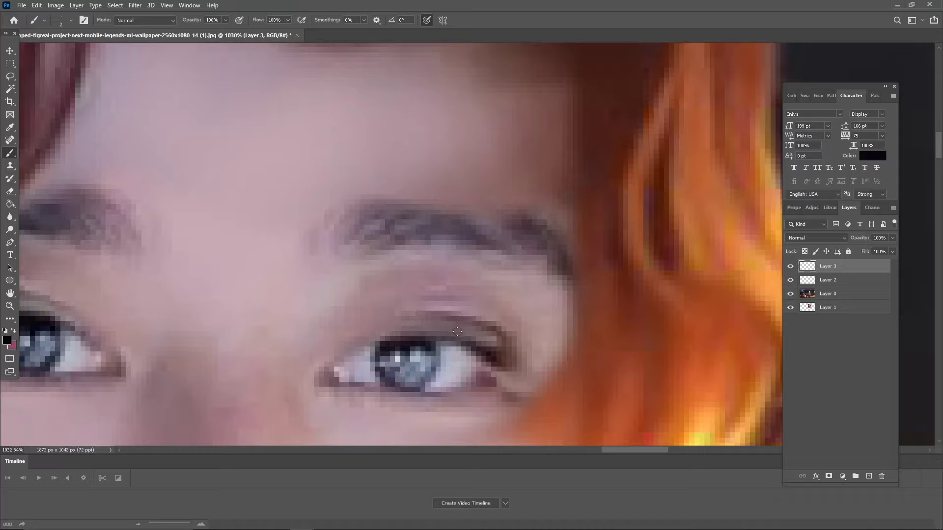
left_click_drag(457, 331, 380, 341)
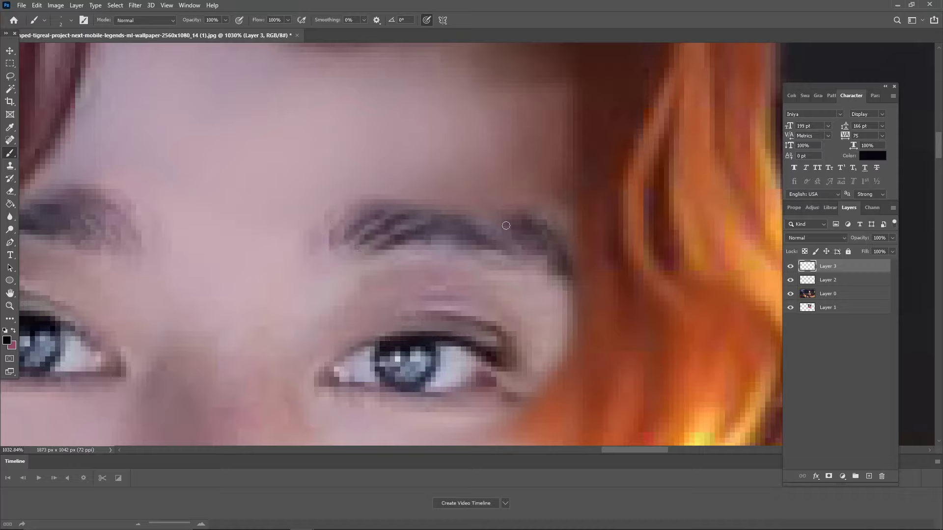
left_click_drag(530, 249, 476, 247)
scroll(454, 202, "down", 2)
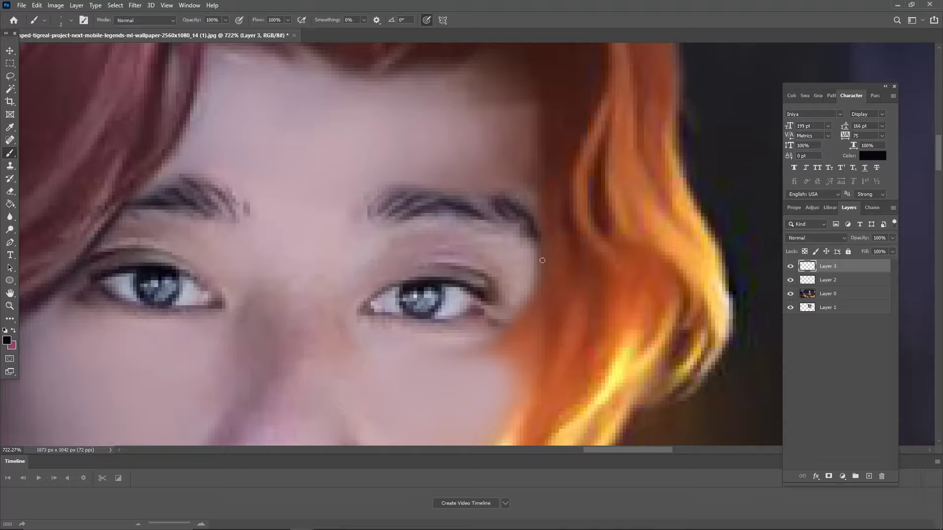
scroll(596, 376, "down", 3)
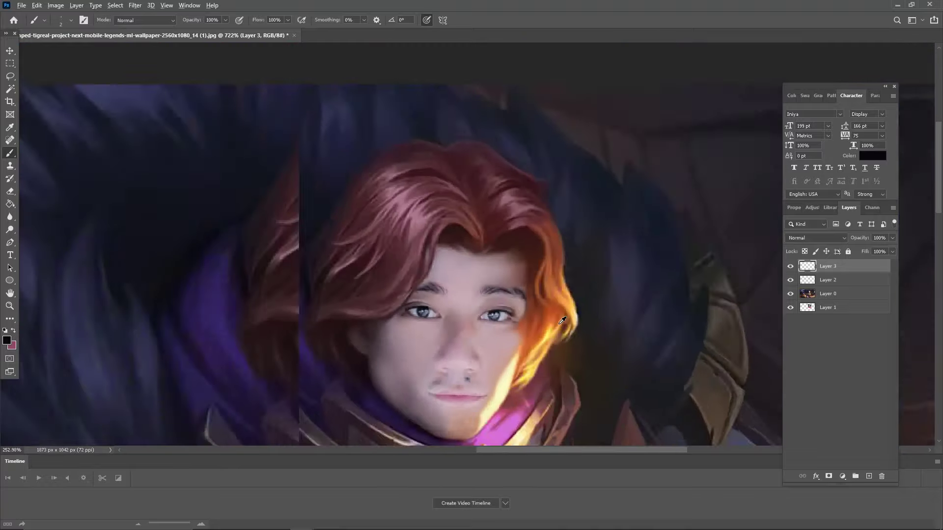
scroll(509, 361, "up", 2)
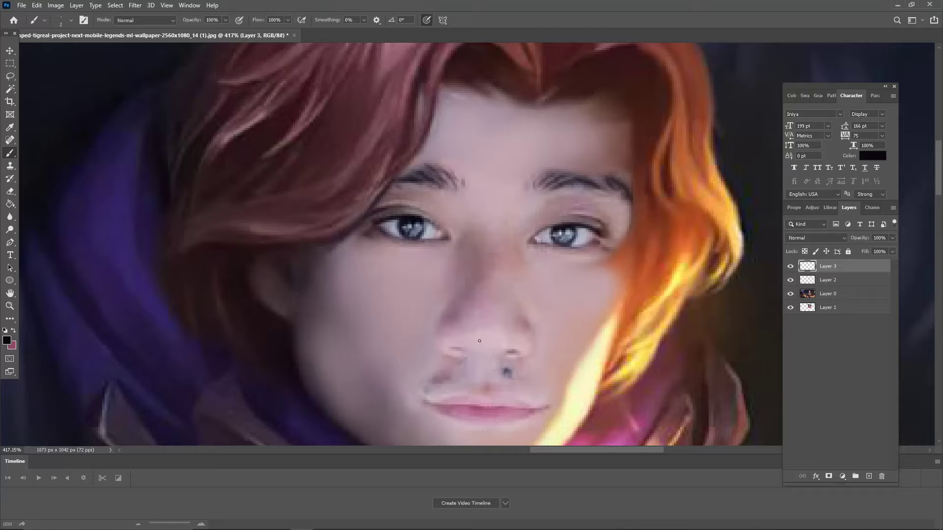
scroll(479, 340, "up", 3)
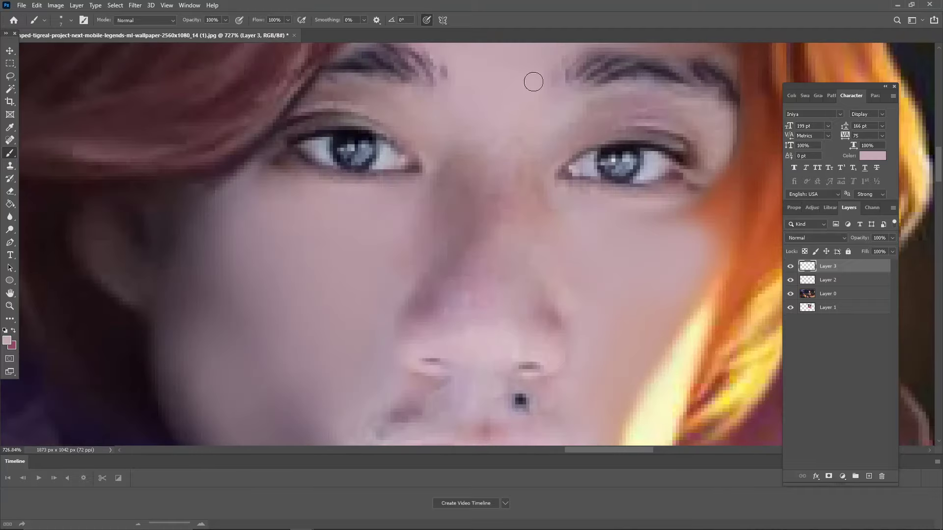
Paint a light highlight down the nose bridge and sample skin colours along the nose
left_click_drag(510, 143, 491, 304)
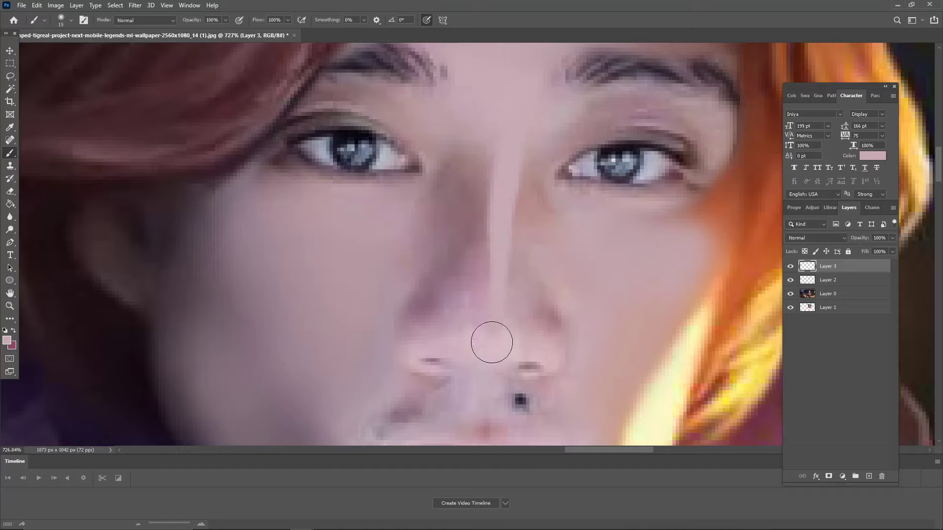
left_click_drag(476, 341, 501, 279)
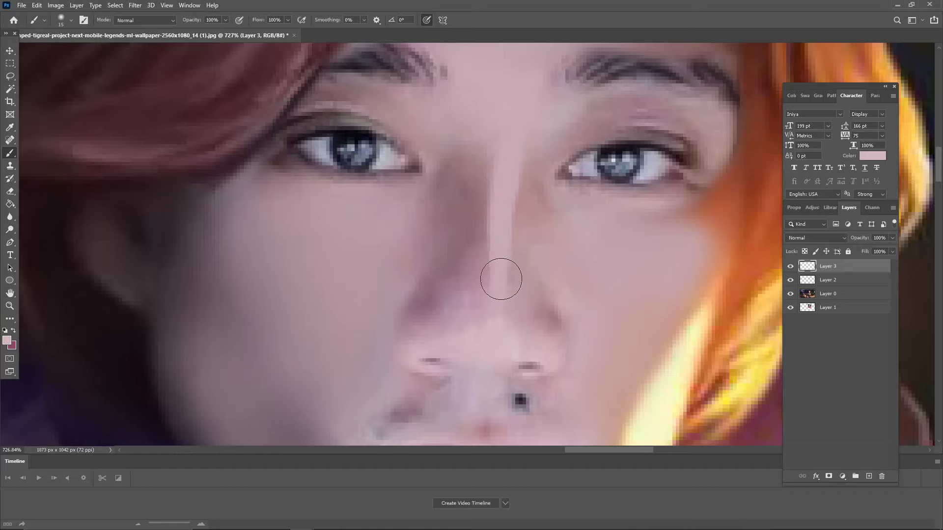
left_click(502, 129, "alt")
left_click(490, 230, "alt")
left_click(486, 315, "alt")
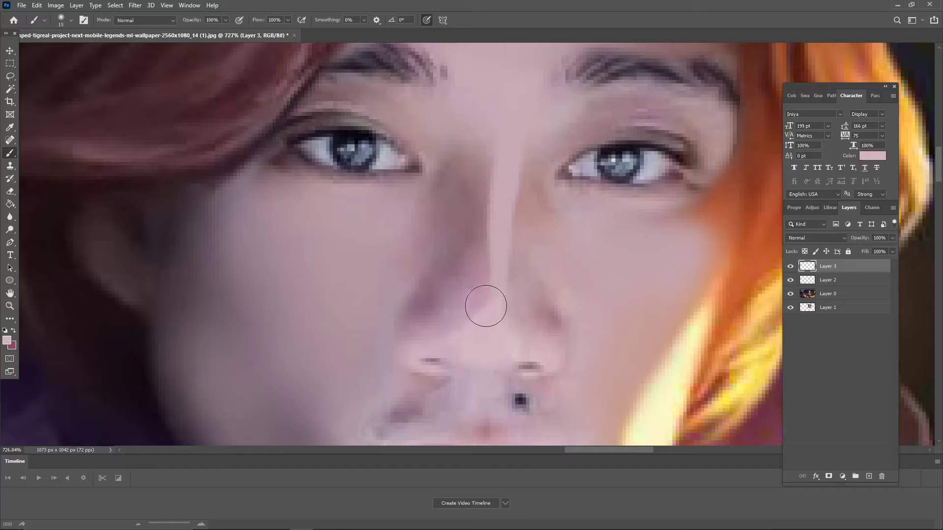
scroll(516, 292, "down", 3)
scroll(525, 270, "down", 4)
scroll(511, 270, "up", 5)
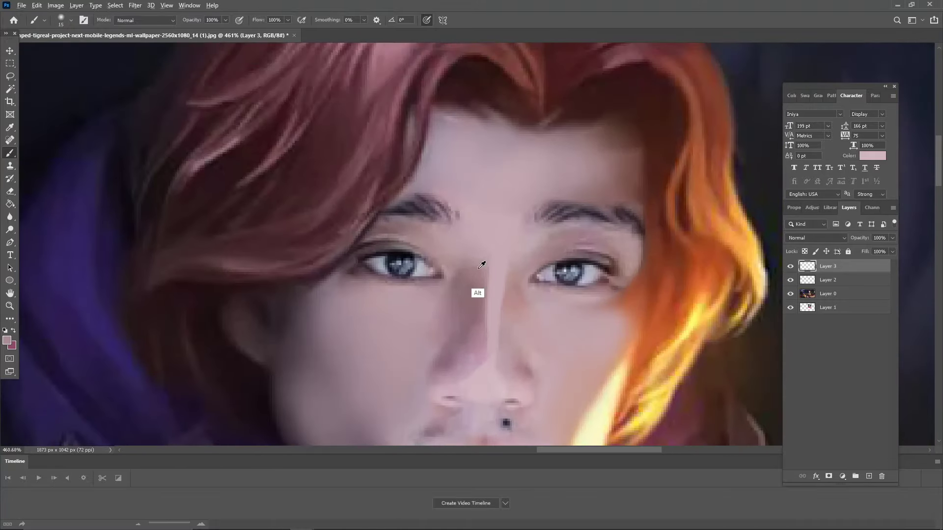
Deepen the shadow beside the nose bridge with a darker pink, then sample lighter and darker tones
left_click(480, 267, "alt")
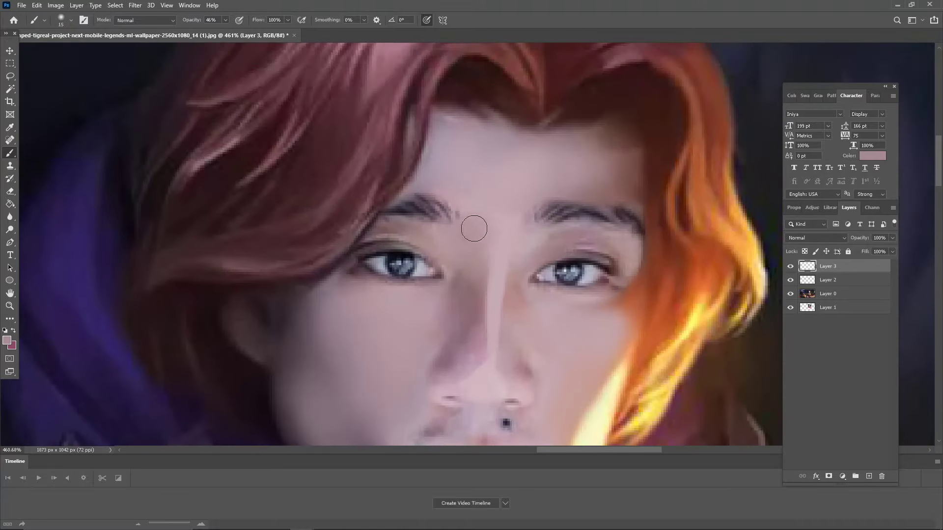
left_click_drag(467, 319, 441, 358)
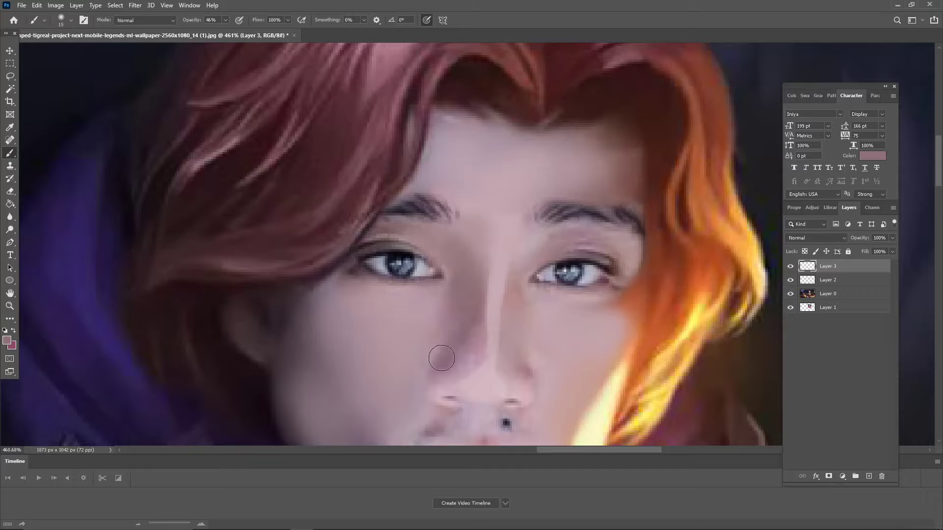
left_click(466, 351, "alt")
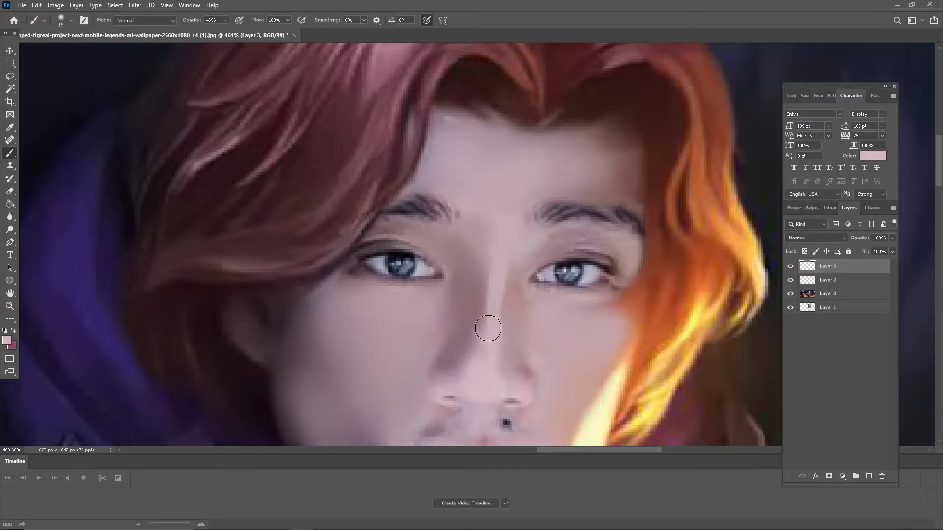
scroll(443, 365, "down", 5)
scroll(516, 167, "up", 5)
scroll(609, 211, "up", 2)
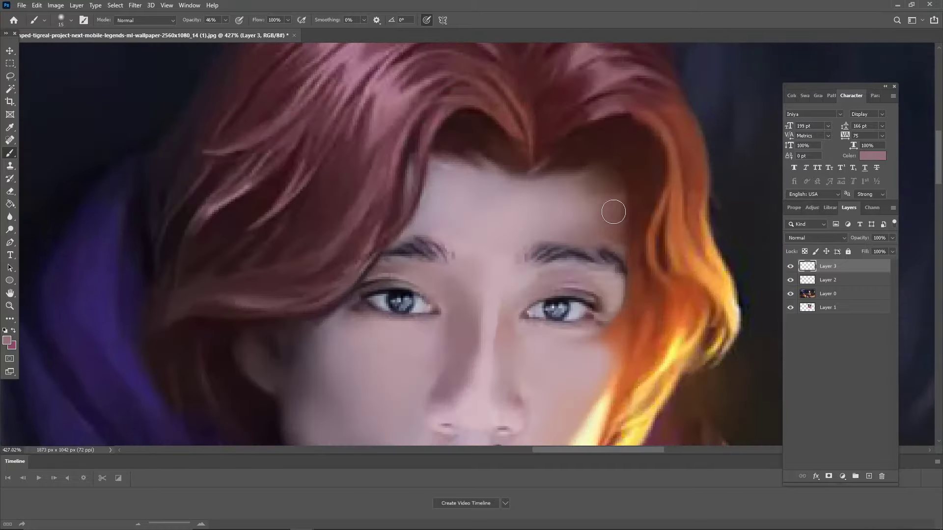
left_click(604, 212, "alt")
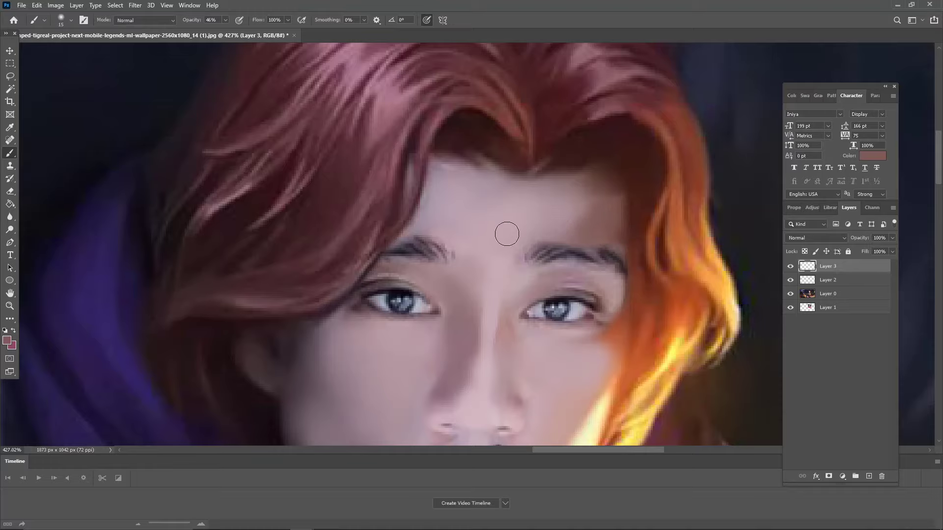
scroll(467, 339, "up", 2)
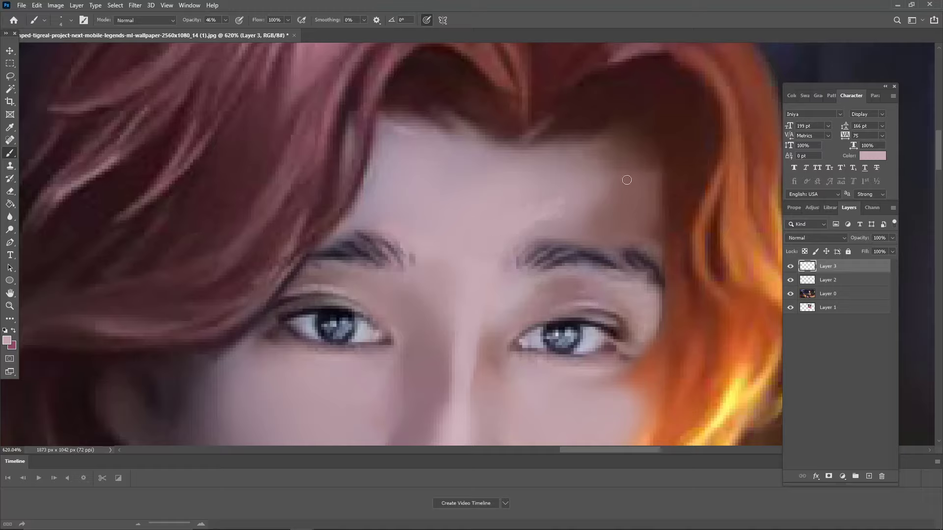
Zoom in and out around the nose, lips and cheeks to review the skin-tone painting
scroll(555, 222, "down", 5)
scroll(477, 229, "up", 3)
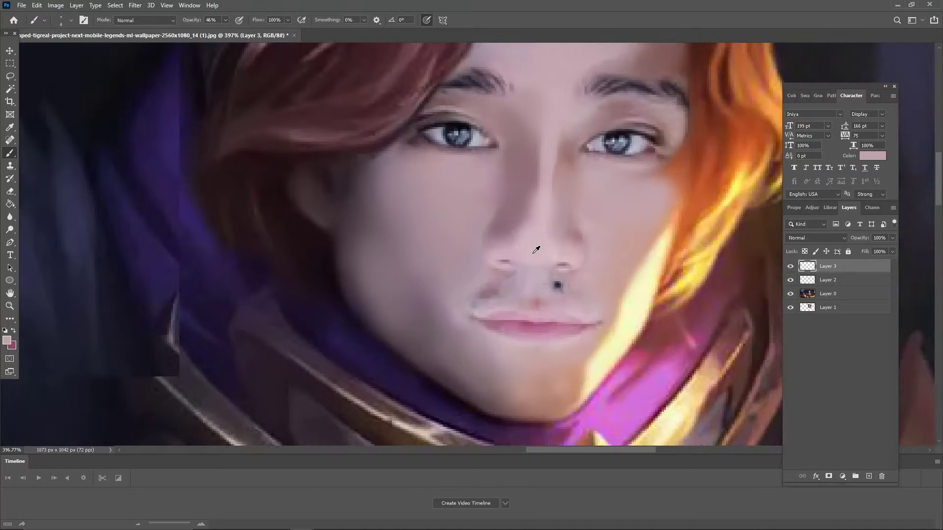
scroll(478, 228, "up", 2)
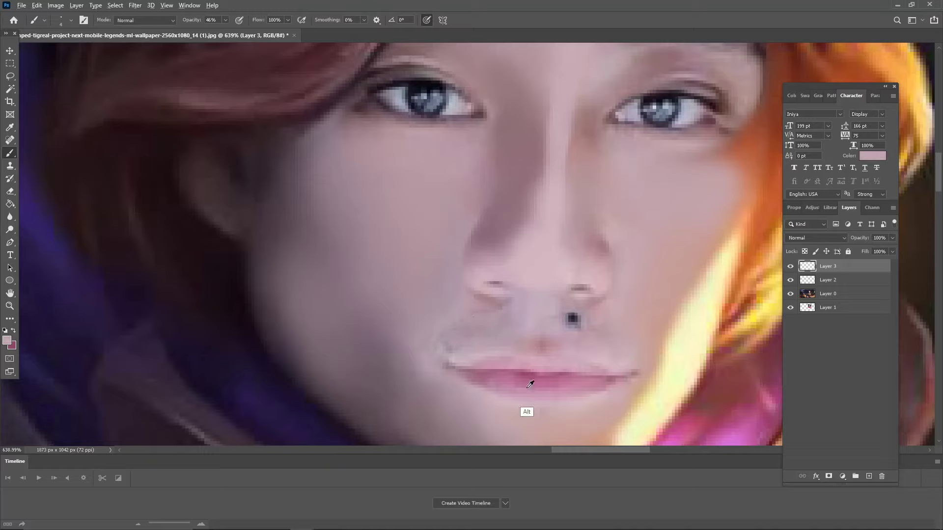
scroll(599, 388, "down", 3)
scroll(540, 380, "down", 2)
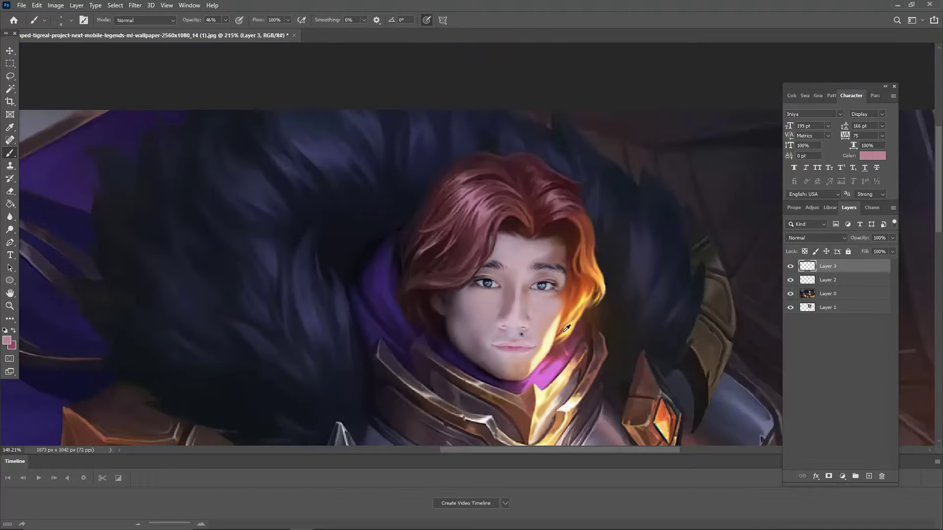
scroll(491, 376, "up", 2)
scroll(481, 374, "up", 2)
scroll(480, 374, "up", 2)
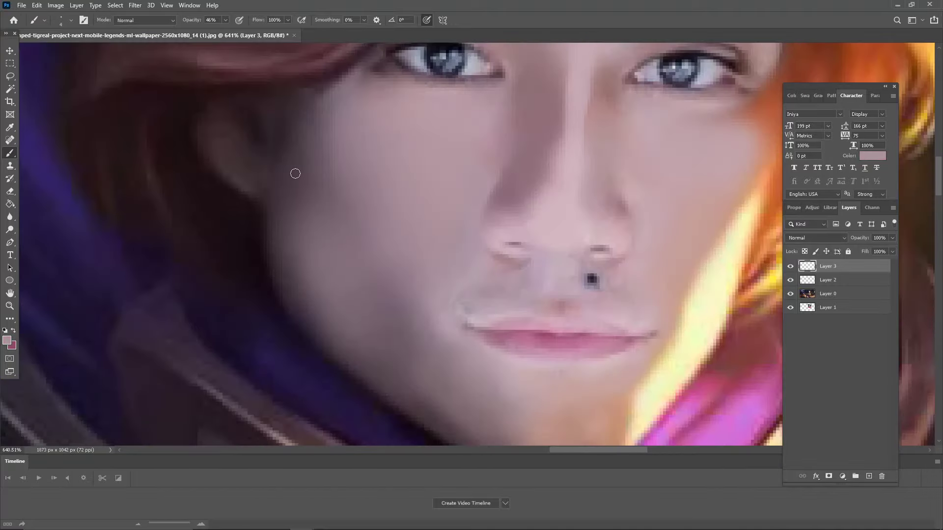
scroll(417, 256, "down", 2)
scroll(441, 206, "down", 2)
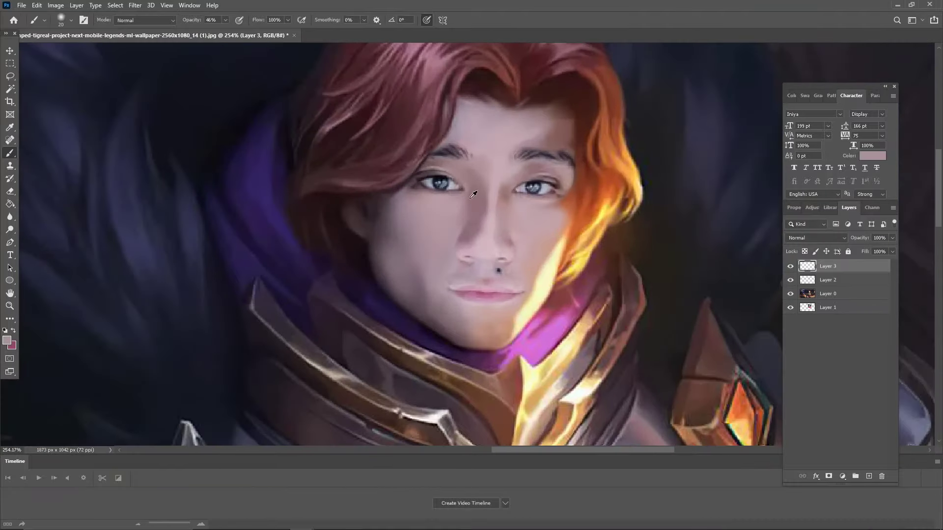
scroll(456, 171, "up", 3)
Add a new layer for eye details and darken the left iris with a smaller brush
key("ctrl+shift+alt+n")
scroll(457, 170, "up", 4)
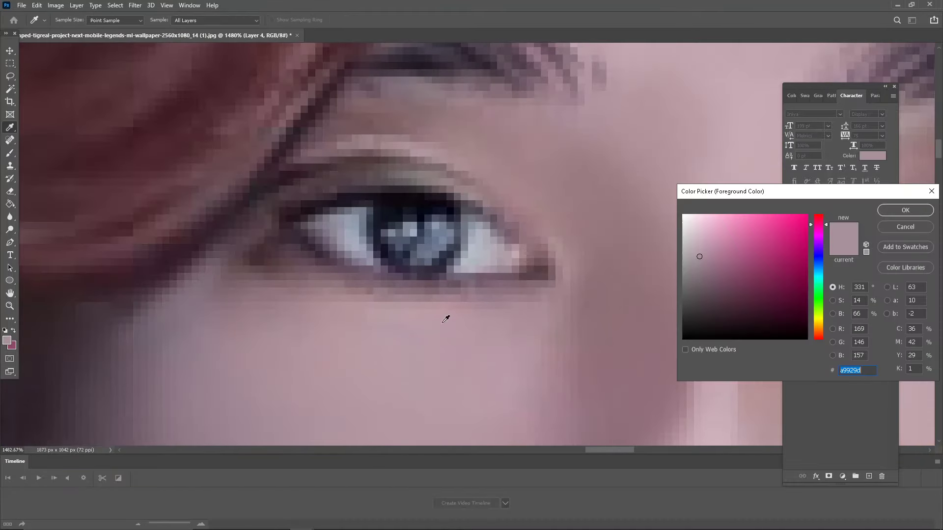
key("bracketleft")
key("bracketleft")
left_click_drag(408, 236, 432, 246)
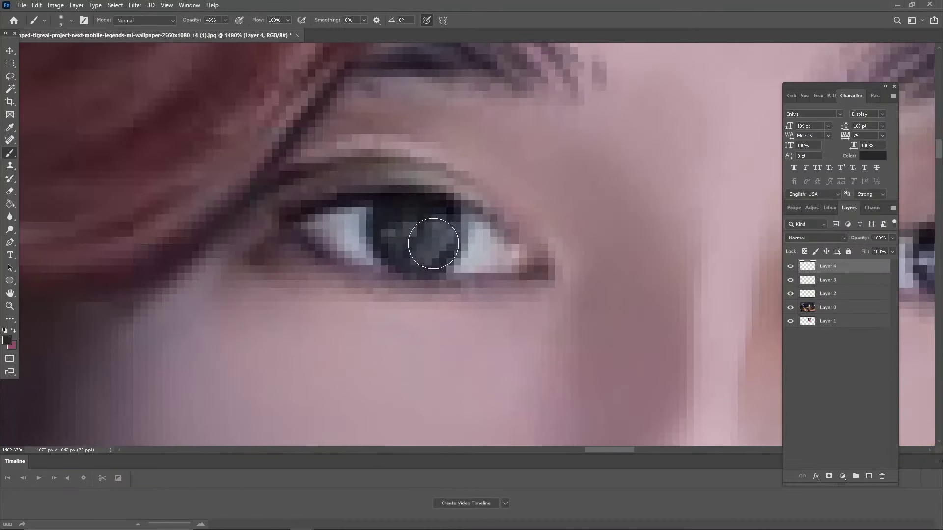
scroll(556, 246, "down", 3)
scroll(556, 245, "up", 2)
scroll(541, 351, "up", 1)
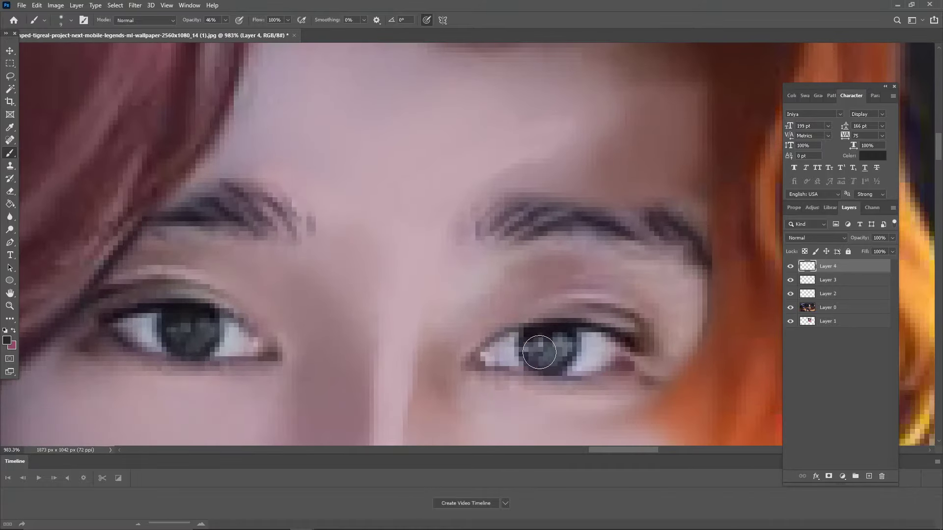
Paint white catchlights in the eyes, then darken the inner eyebrow strokes
left_click(7, 340)
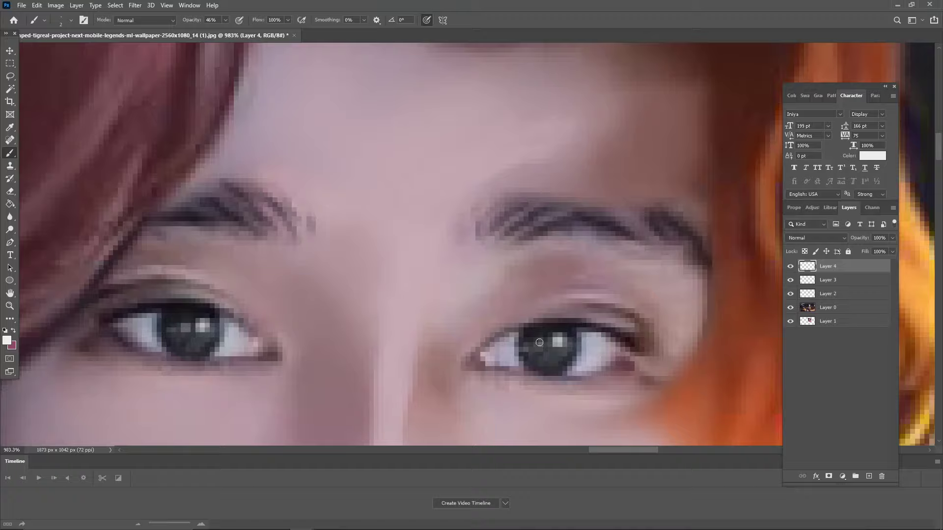
scroll(549, 363, "down", 5)
scroll(549, 363, "down", 1)
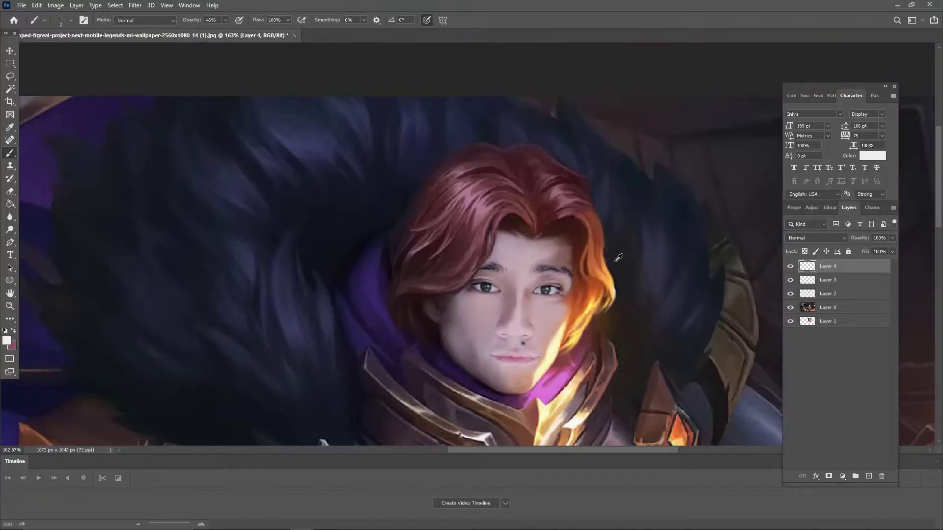
scroll(511, 352, "up", 1)
scroll(510, 352, "up", 4)
scroll(511, 352, "up", 4)
left_click(515, 257, "alt")
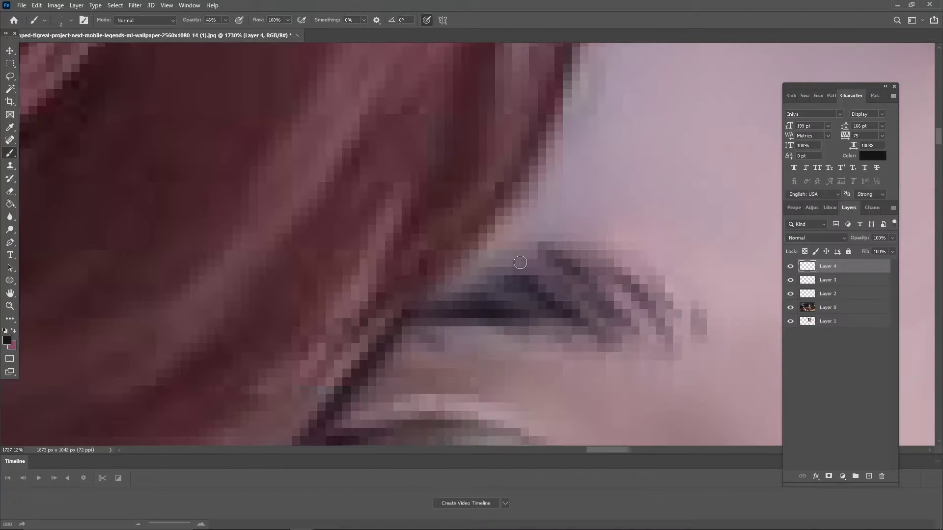
mouse_move(516, 257)
left_mouse_down()
mouse_move(467, 266)
mouse_move(545, 300)
left_mouse_up()
scroll(469, 256, "down", 10)
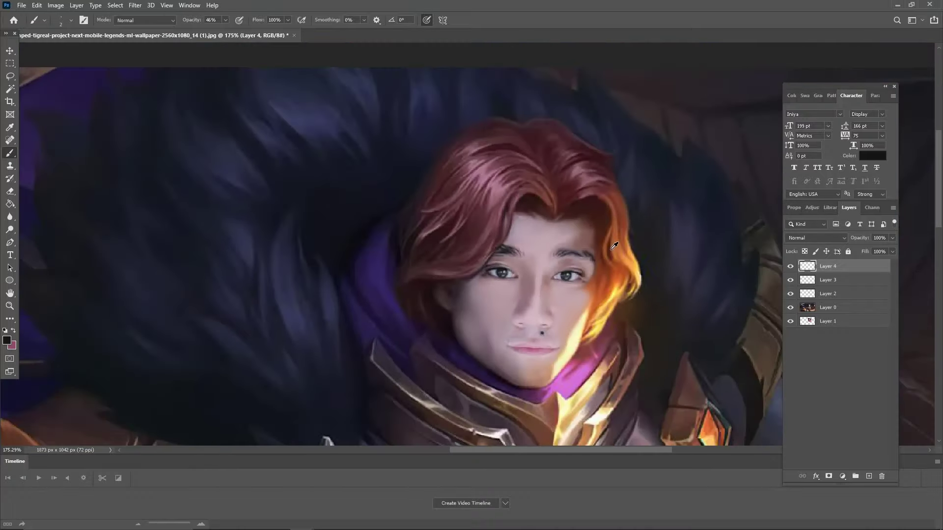
Zoom out to review the cream nose-bridge highlight and bring up Layer 0's context menu
scroll(660, 158, "up", 1)
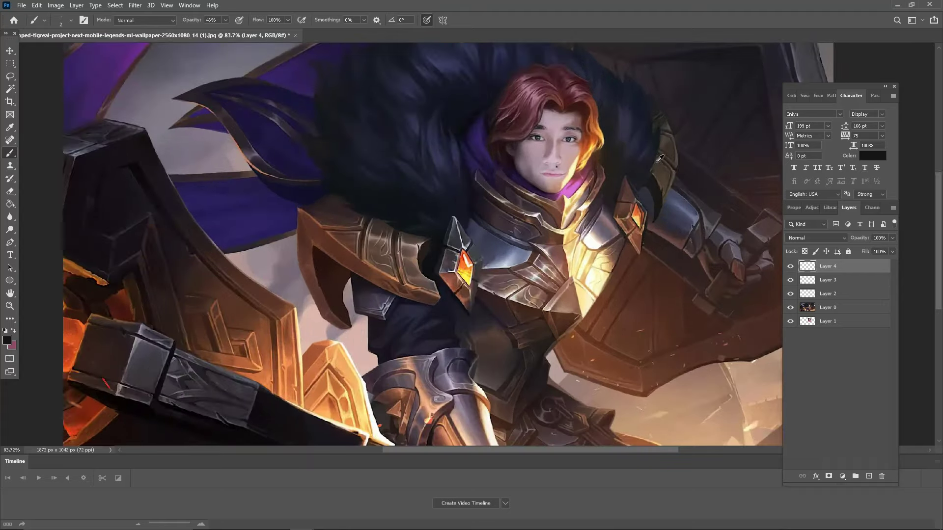
scroll(452, 331, "up", 3)
scroll(452, 330, "up", 1)
scroll(381, 311, "up", 3)
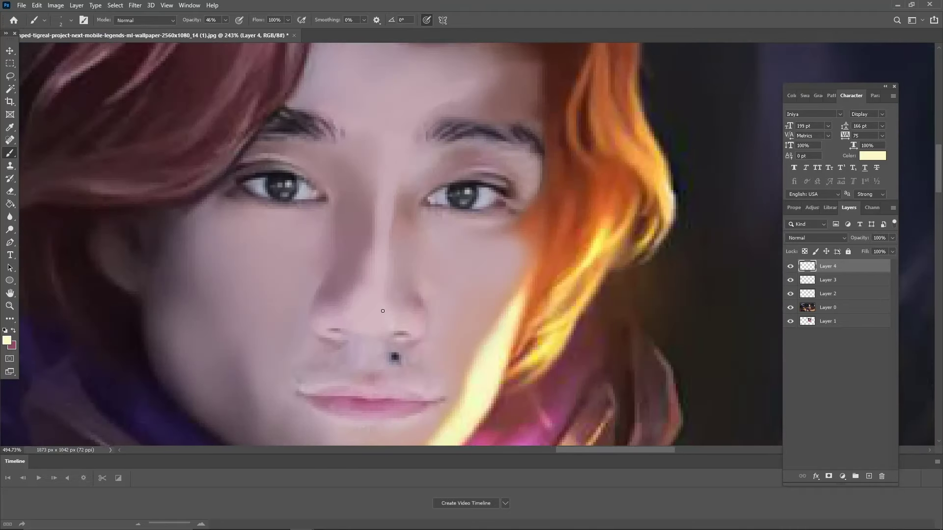
scroll(389, 293, "up", 2)
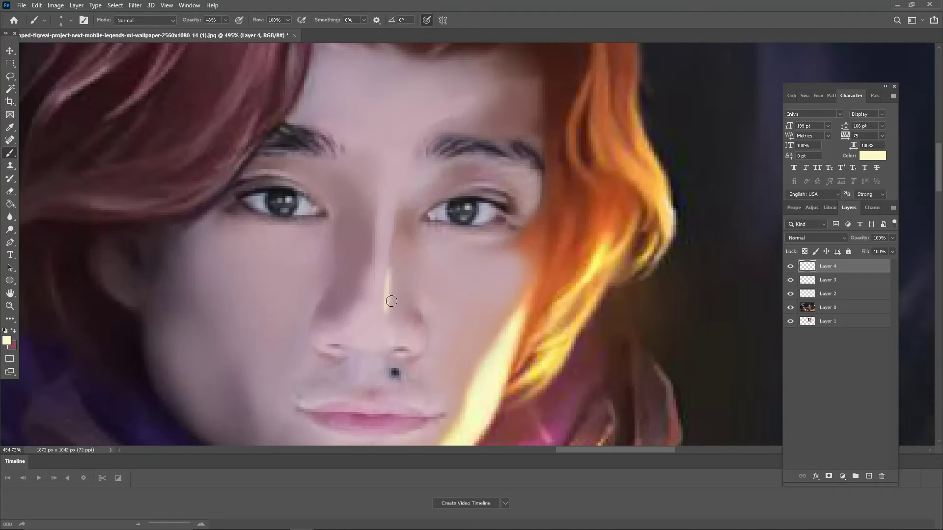
scroll(417, 364, "down", 4)
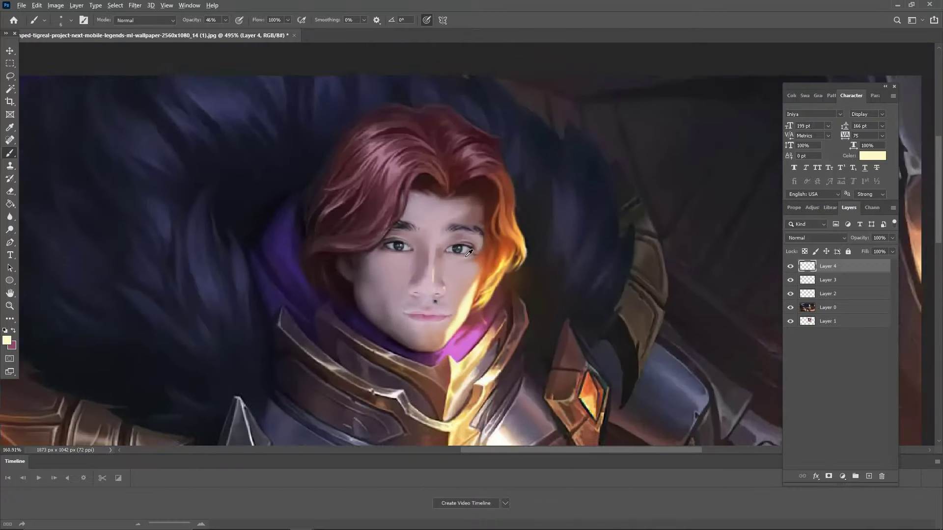
scroll(421, 215, "up", 1)
scroll(421, 214, "down", 3)
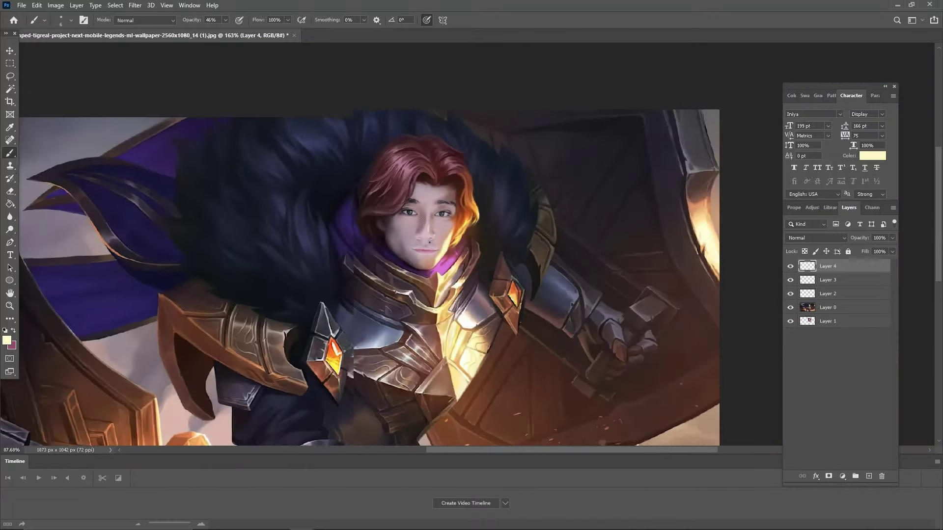
right_click(829, 307)
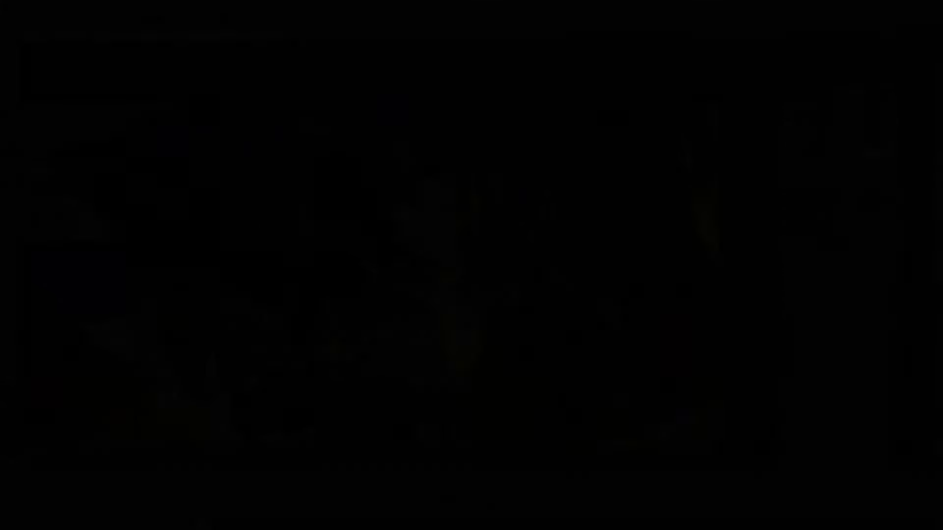